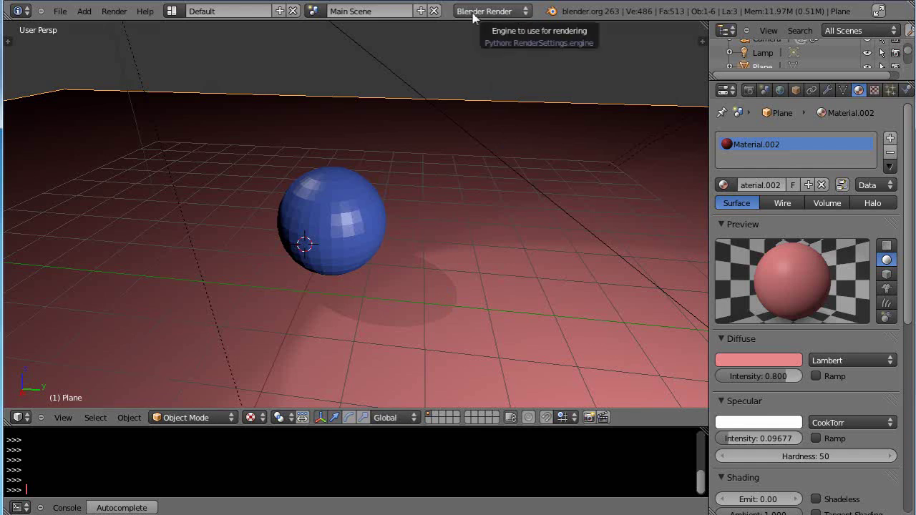
- Set the render engine to Blender Game, then look around the sphere and pink plane
{"action": "left_click", "coordinate": [525, 12]}
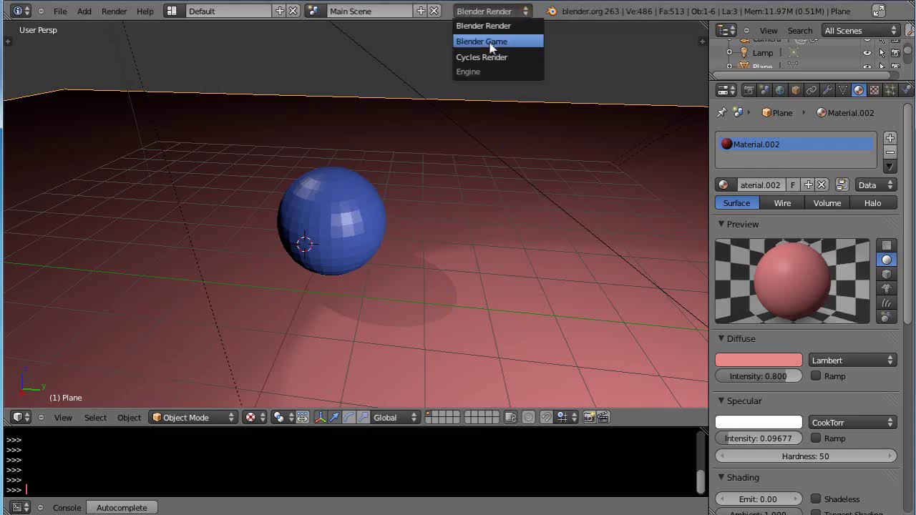
{"action": "left_click", "coordinate": [491, 43]}
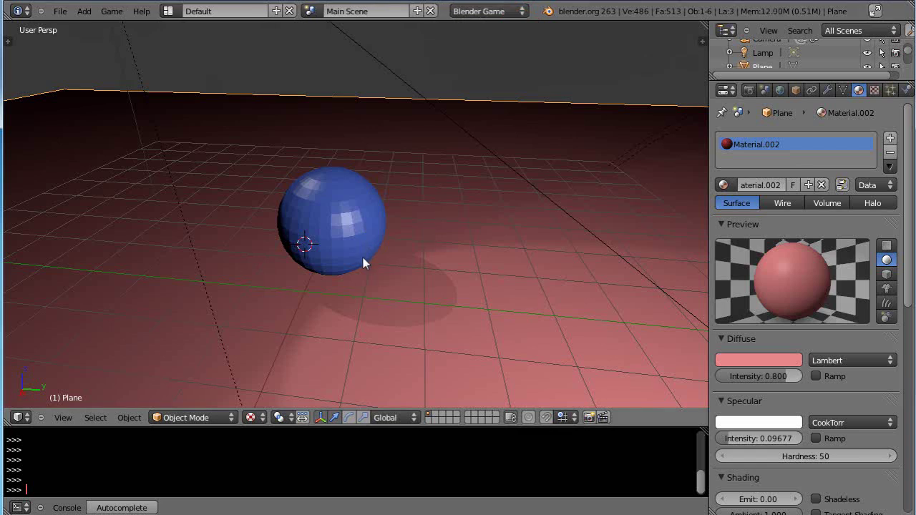
{"action": "middle_click_drag", "start_coordinate": [370, 287], "coordinate": [377, 270]}
{"action": "scroll", "coordinate": [341, 250], "scroll_direction": "down", "scroll_amount": 2}
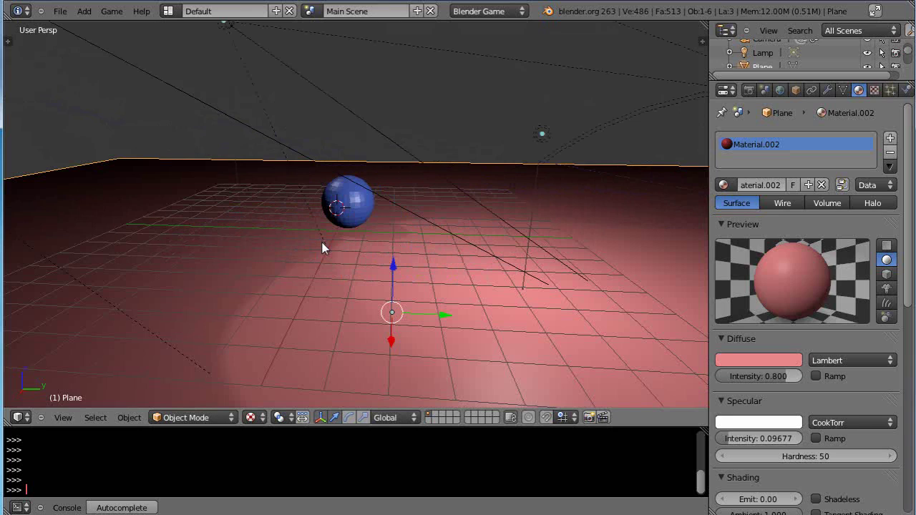
{"action": "middle_click_drag", "start_coordinate": [322, 248], "coordinate": [332, 276]}
{"action": "middle_click_drag", "start_coordinate": [450, 302], "coordinate": [428, 281]}
{"action": "scroll", "coordinate": [428, 280], "scroll_direction": "up", "scroll_amount": 2}
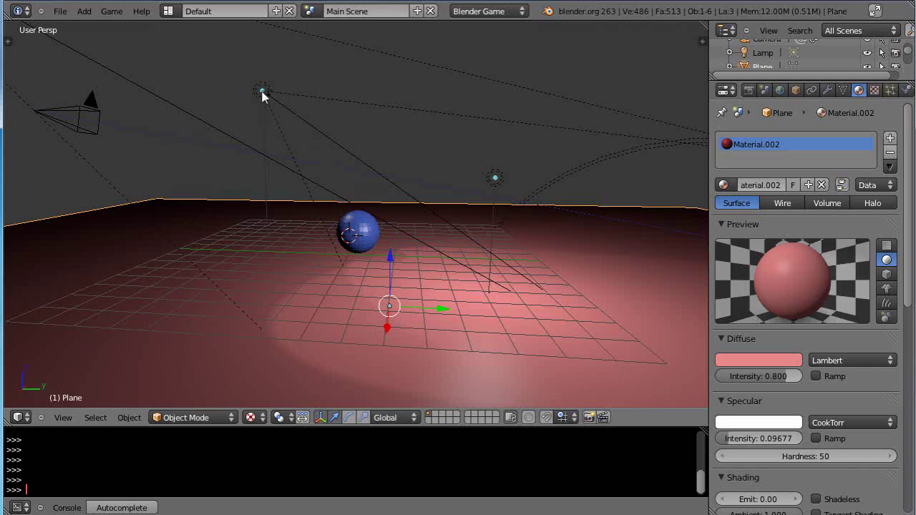
{"action": "scroll", "coordinate": [402, 314], "scroll_direction": "up", "scroll_amount": 2}
{"action": "scroll", "coordinate": [403, 314], "scroll_direction": "down", "scroll_amount": 3}
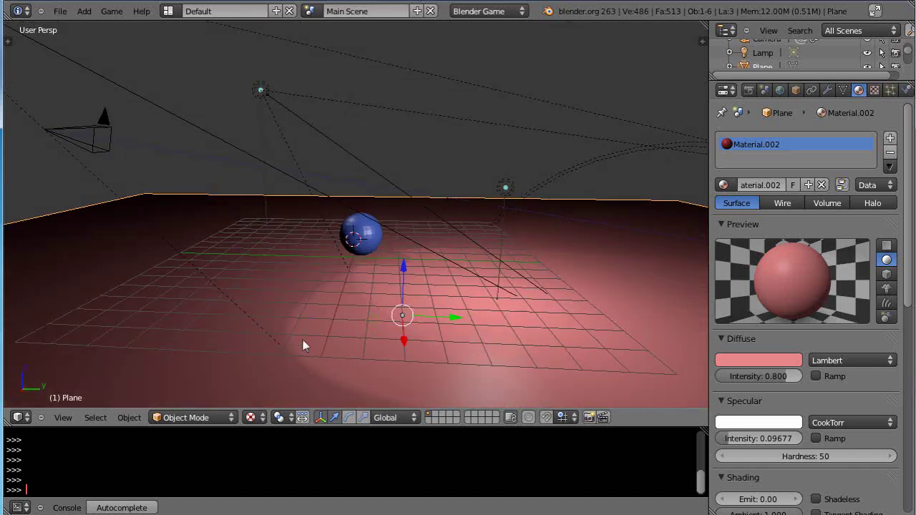
{"action": "scroll", "coordinate": [409, 276], "scroll_direction": "up", "scroll_amount": 2}
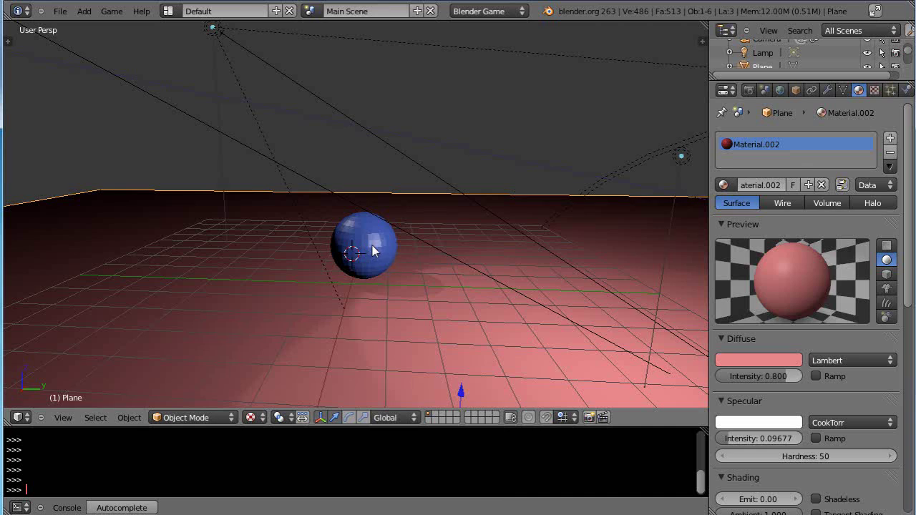
- Scale down the blue sphere and move it right along Y and lower along Z
{"action": "right_click", "coordinate": [370, 250]}
{"action": "key", "text": "s"}
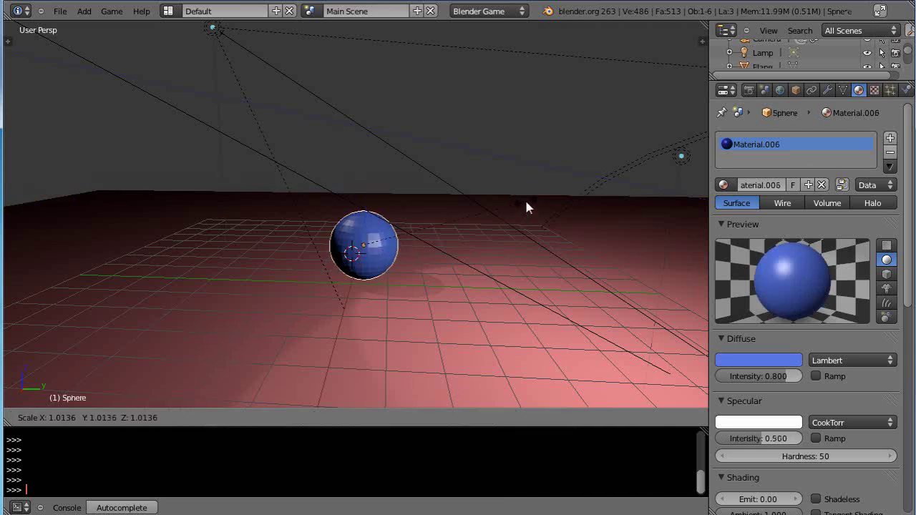
{"action": "left_click", "coordinate": [451, 239]}
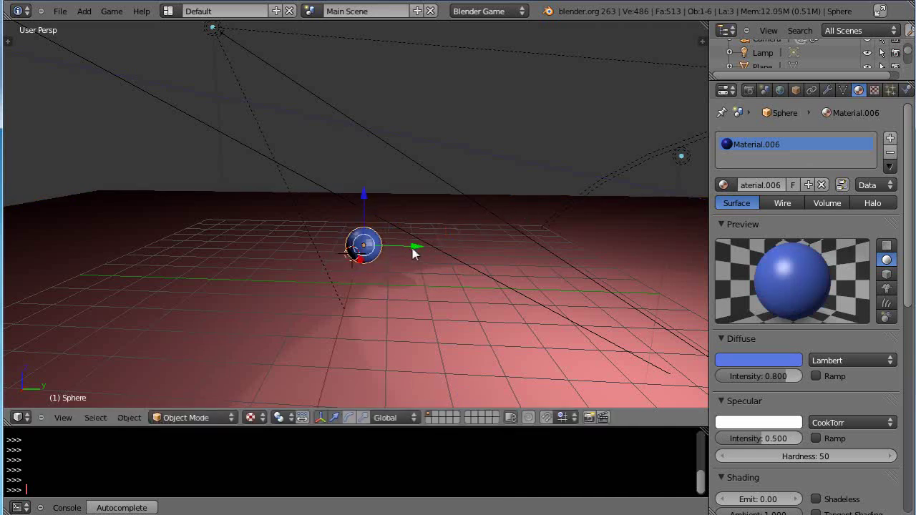
{"action": "left_click_drag", "start_coordinate": [415, 250], "coordinate": [537, 249]}
{"action": "left_click_drag", "start_coordinate": [479, 198], "coordinate": [482, 219]}
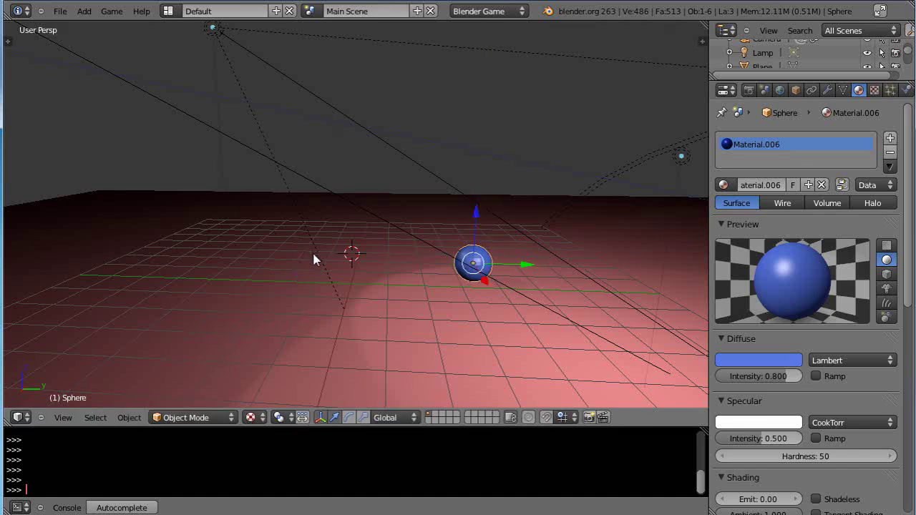
- Add a mesh cube to the scene and scale it down
{"action": "key", "text": "shift+a"}
{"action": "mouse_move", "coordinate": [314, 256]}
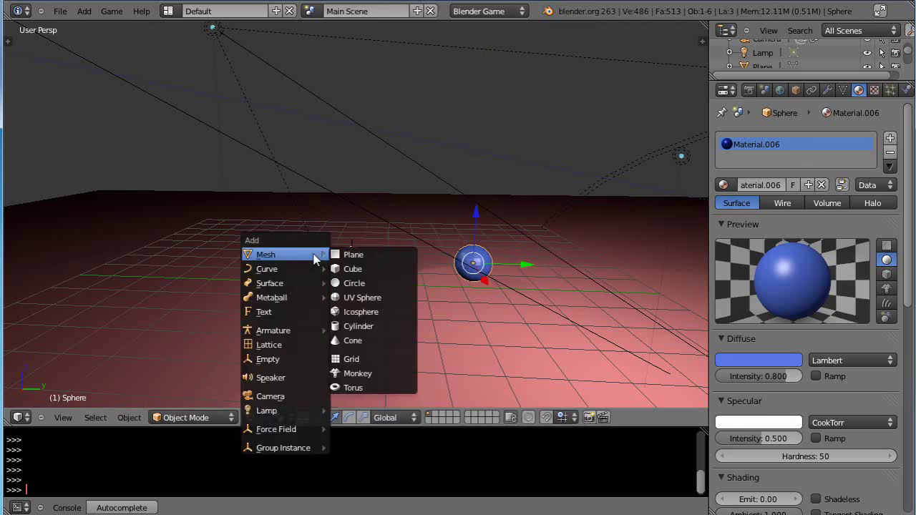
{"action": "left_click", "coordinate": [359, 277]}
{"action": "key", "text": "s"}
{"action": "left_click", "coordinate": [443, 263]}
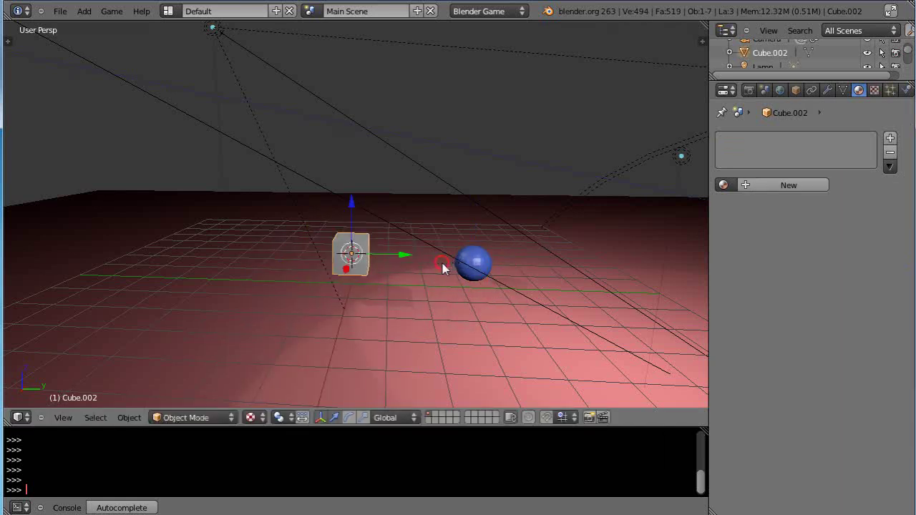
- Give the cube a new material with a green diffuse colour
{"action": "left_click", "coordinate": [773, 186]}
{"action": "left_click", "coordinate": [730, 360]}
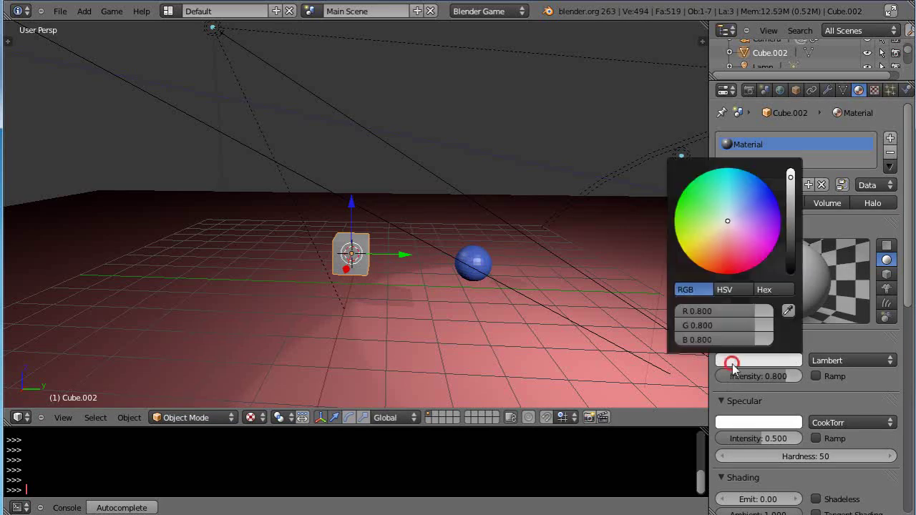
{"action": "left_click_drag", "start_coordinate": [688, 215], "coordinate": [682, 198]}
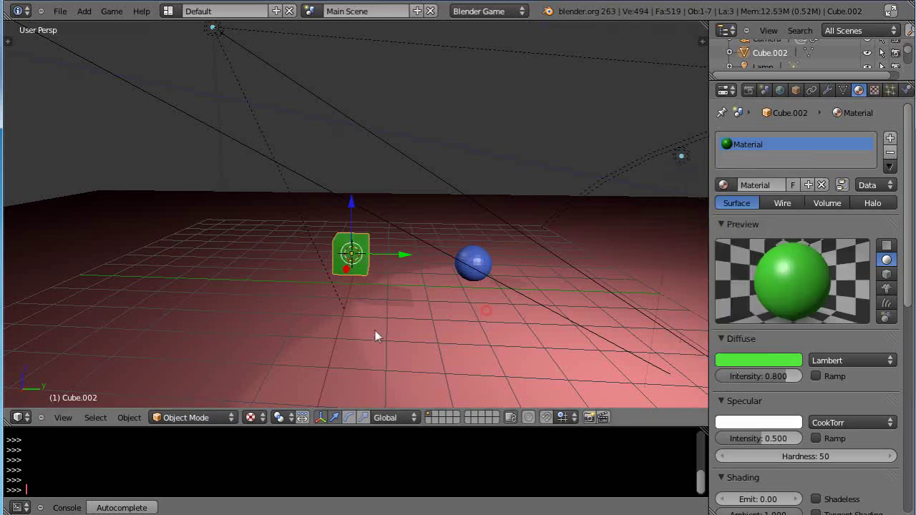
- Nudge the green cube along Y and lower it along Z toward the plane
{"action": "scroll", "coordinate": [370, 333], "scroll_direction": "up", "scroll_amount": 2}
{"action": "scroll", "coordinate": [371, 333], "scroll_direction": "down", "scroll_amount": 2}
{"action": "middle_click_drag", "start_coordinate": [371, 333], "coordinate": [379, 335]}
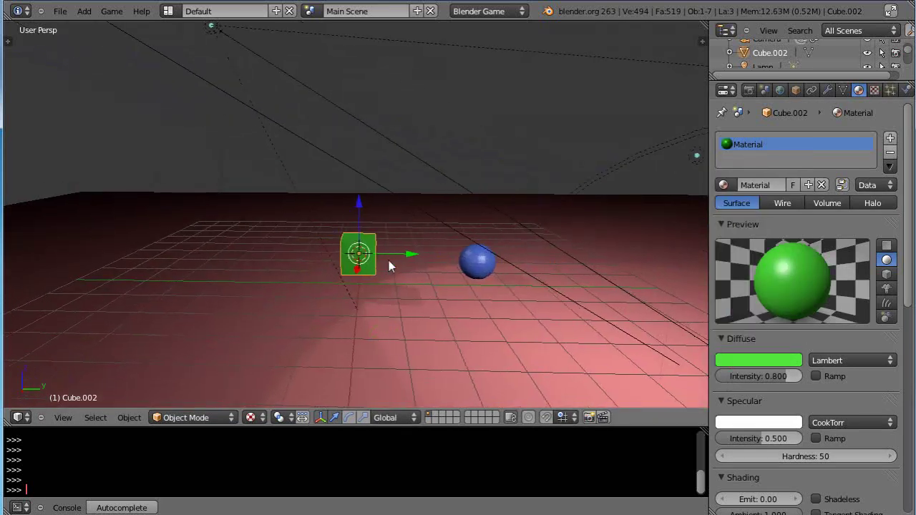
{"action": "left_click_drag", "start_coordinate": [412, 254], "coordinate": [402, 251]}
{"action": "middle_click_drag", "start_coordinate": [394, 361], "coordinate": [391, 335]}
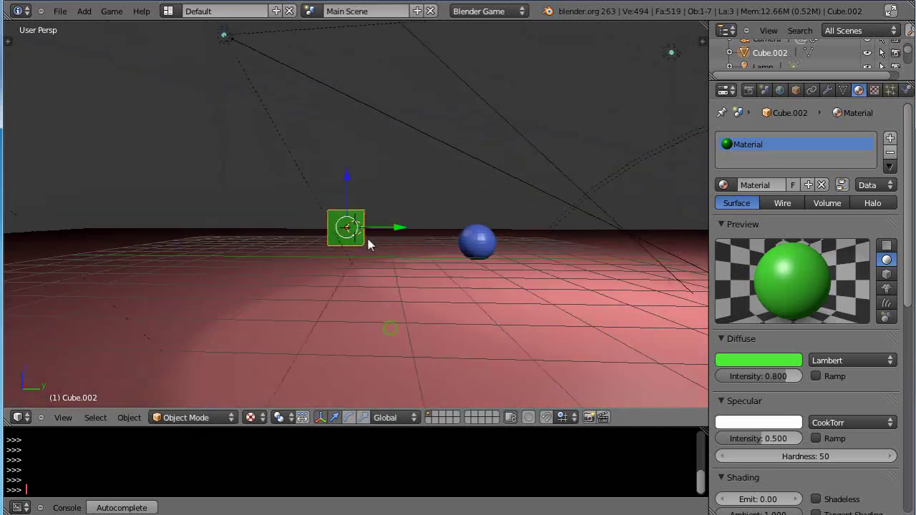
{"action": "left_click_drag", "start_coordinate": [349, 185], "coordinate": [352, 189]}
- Adjust the cube along Y and X so it sits left of the sphere
{"action": "middle_click_drag", "start_coordinate": [382, 262], "coordinate": [390, 299]}
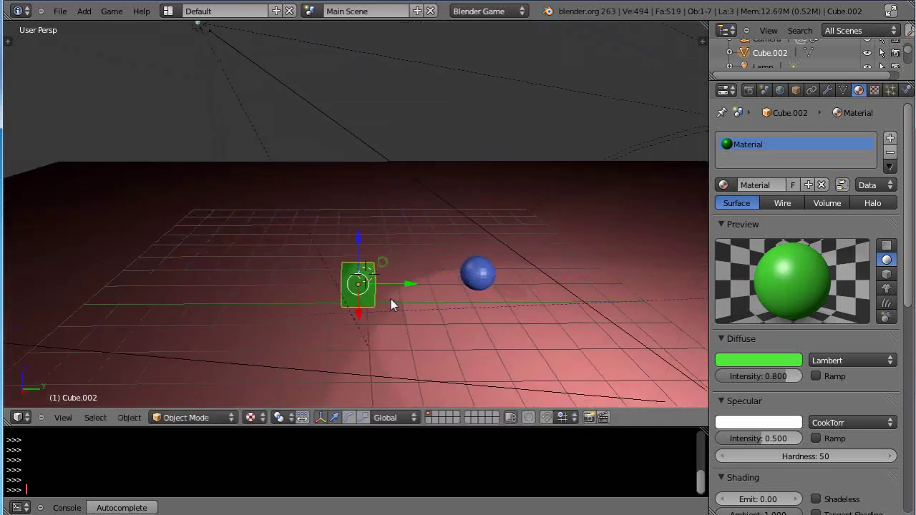
{"action": "mouse_move", "coordinate": [371, 331]}
{"action": "middle_mouse_down"}
{"action": "mouse_move", "coordinate": [401, 358]}
{"action": "mouse_move", "coordinate": [369, 342]}
{"action": "mouse_move", "coordinate": [379, 322]}
{"action": "middle_mouse_up"}
{"action": "scroll", "coordinate": [373, 289], "scroll_direction": "up", "scroll_amount": 5}
{"action": "middle_click_drag", "start_coordinate": [375, 313], "coordinate": [374, 331]}
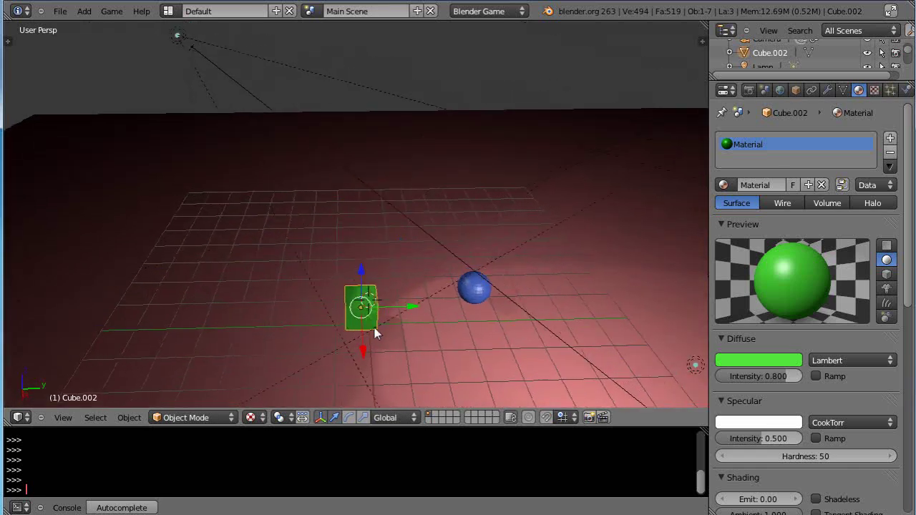
{"action": "mouse_move", "coordinate": [409, 310]}
{"action": "left_mouse_down"}
{"action": "mouse_move", "coordinate": [462, 313]}
{"action": "mouse_move", "coordinate": [382, 312]}
{"action": "mouse_move", "coordinate": [412, 315]}
{"action": "left_mouse_up"}
{"action": "middle_click_drag", "start_coordinate": [411, 318], "coordinate": [381, 323]}
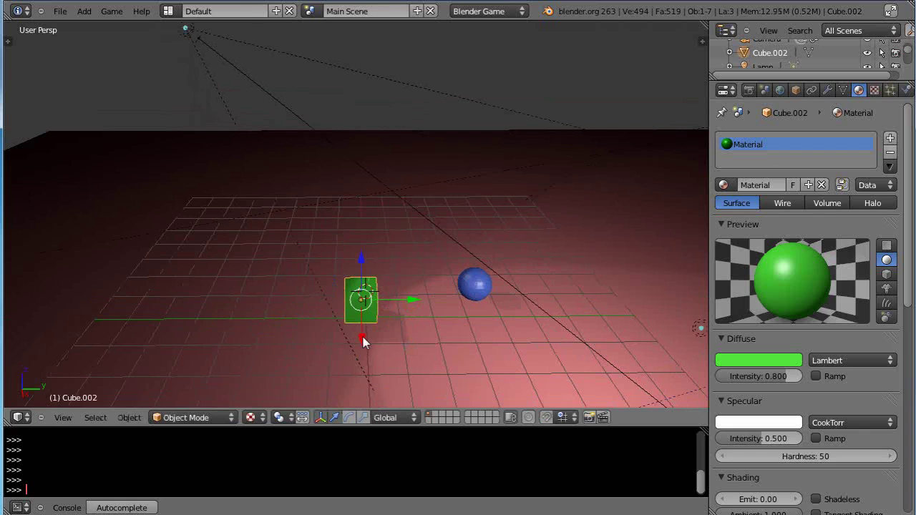
{"action": "left_click_drag", "start_coordinate": [363, 342], "coordinate": [364, 322]}
{"action": "middle_click_drag", "start_coordinate": [413, 372], "coordinate": [412, 333]}
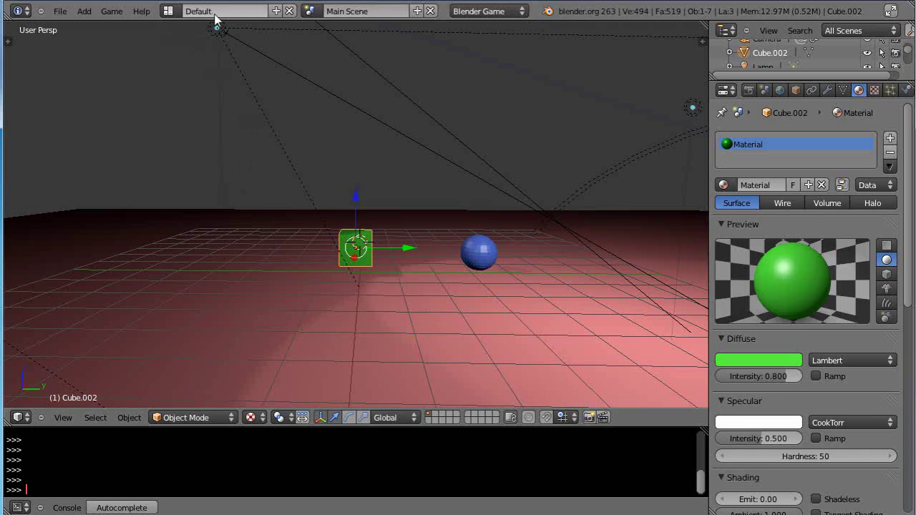
{"action": "left_click", "coordinate": [167, 11]}
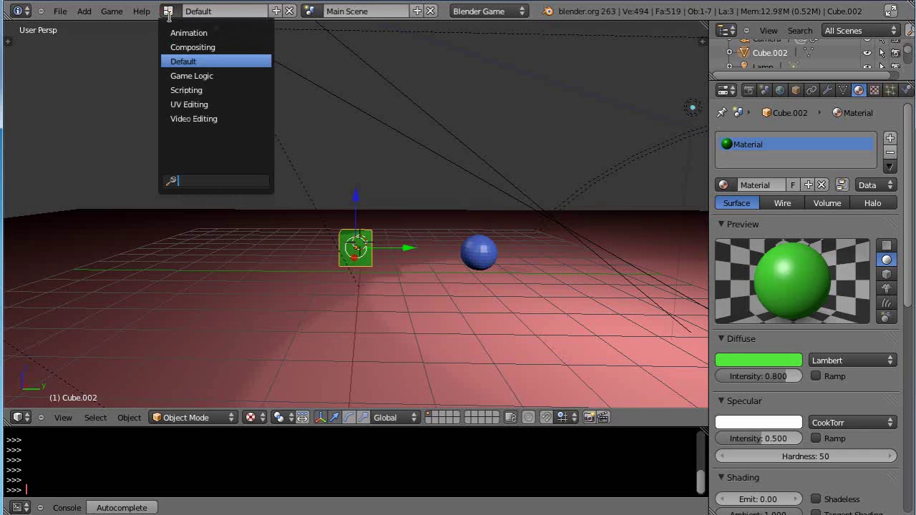
{"action": "left_click", "coordinate": [176, 77]}
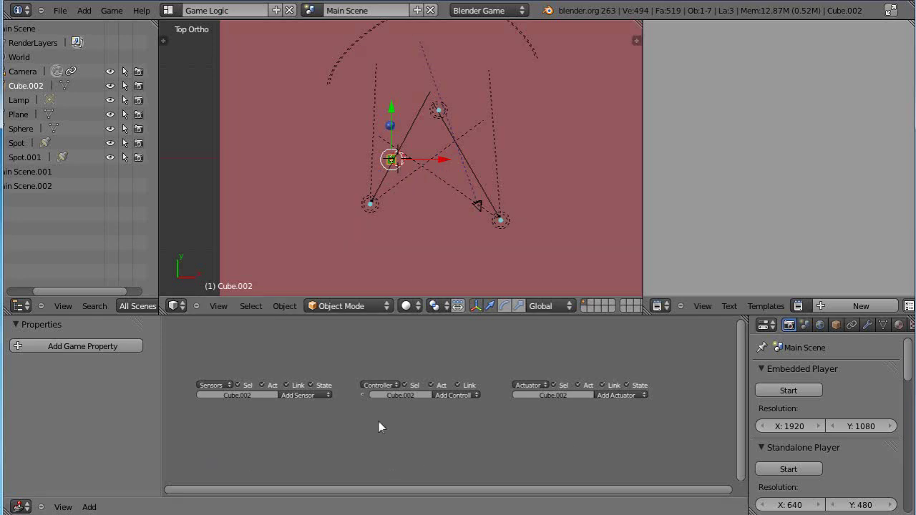
{"action": "scroll", "coordinate": [406, 436], "scroll_direction": "up", "scroll_amount": 5}
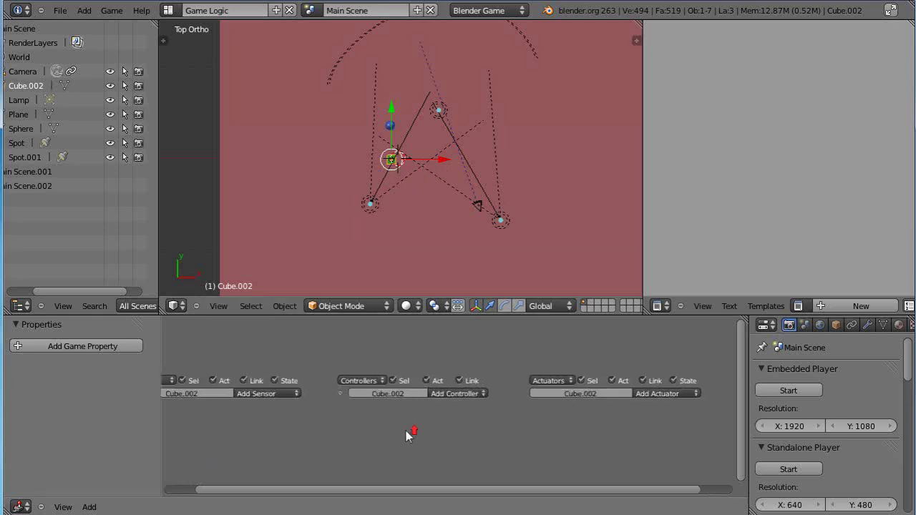
{"action": "scroll", "coordinate": [406, 430], "scroll_direction": "down", "scroll_amount": 3}
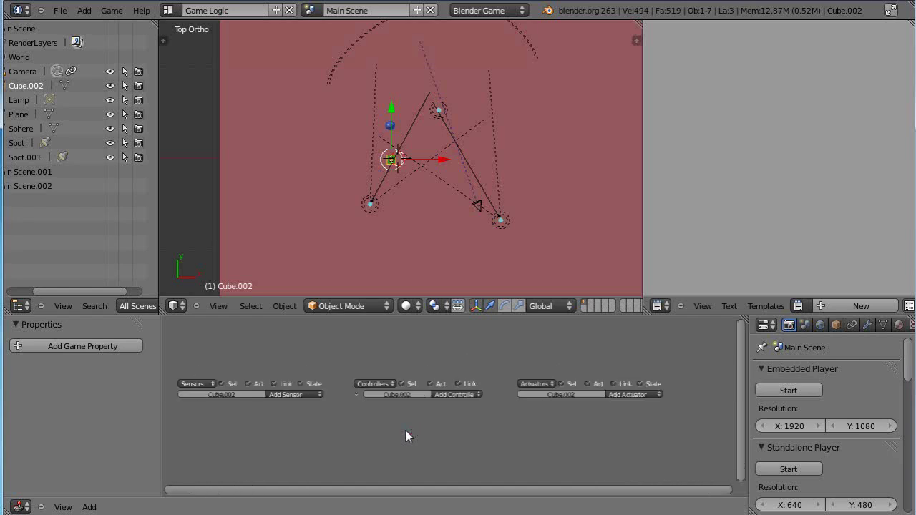
{"action": "scroll", "coordinate": [406, 431], "scroll_direction": "up", "scroll_amount": 2}
{"action": "scroll", "coordinate": [406, 435], "scroll_direction": "down", "scroll_amount": 2}
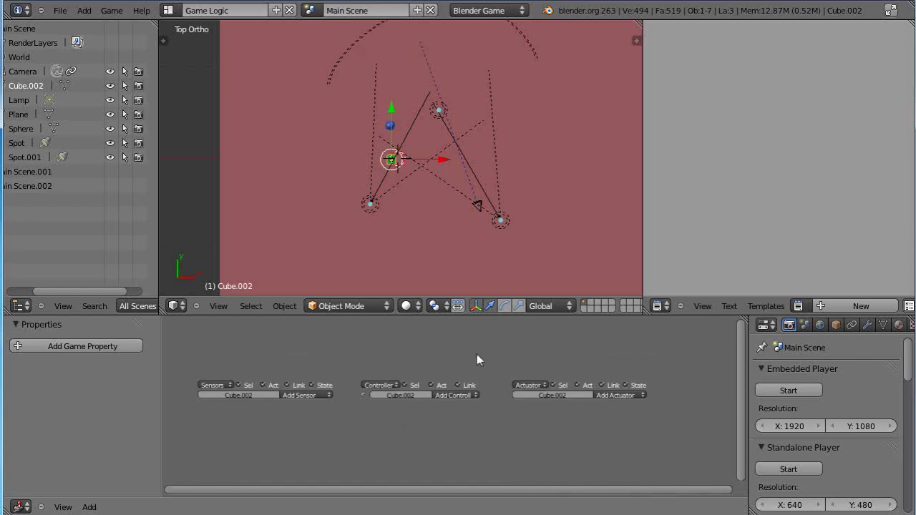
{"action": "right_click", "coordinate": [390, 160]}
{"action": "right_click", "coordinate": [389, 160]}
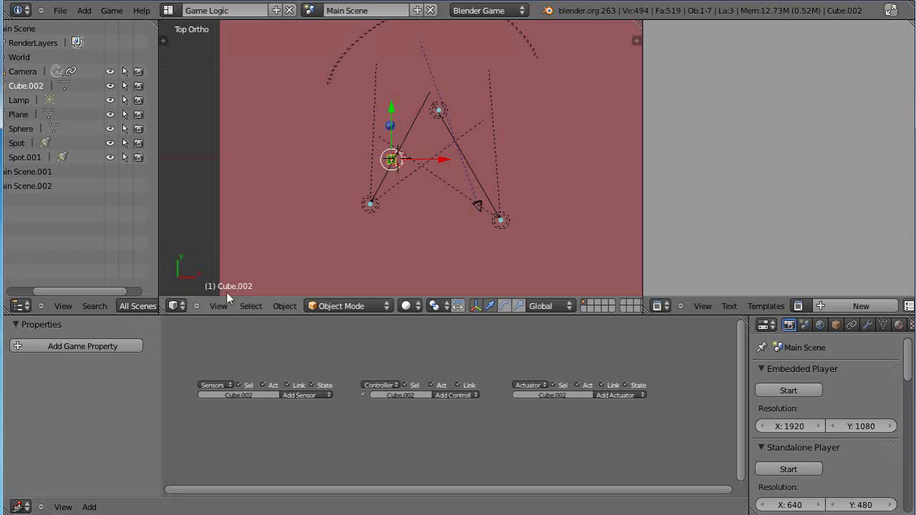
{"action": "scroll", "coordinate": [468, 419], "scroll_direction": "up", "scroll_amount": 1}
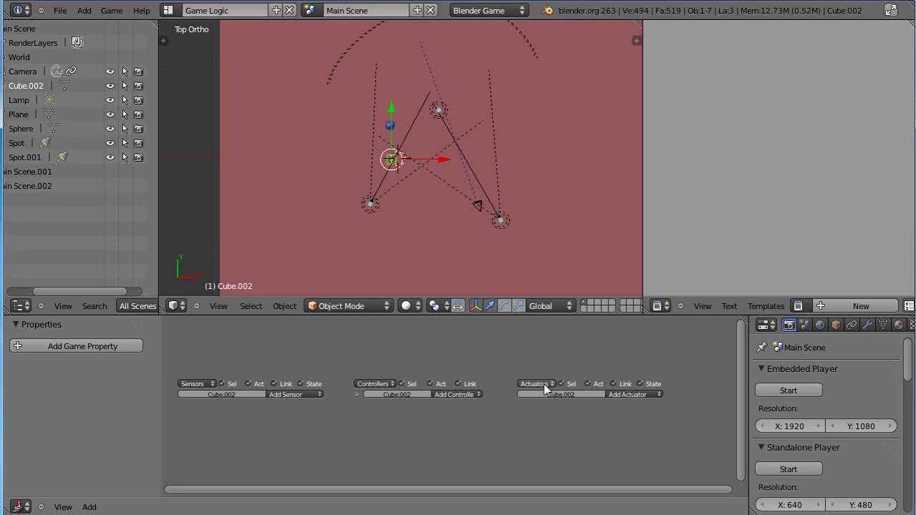
- Maximize the Logic Editor with Ctrl+Up and bring the logic brick columns into view
{"action": "key", "text": "ctrl+Up"}
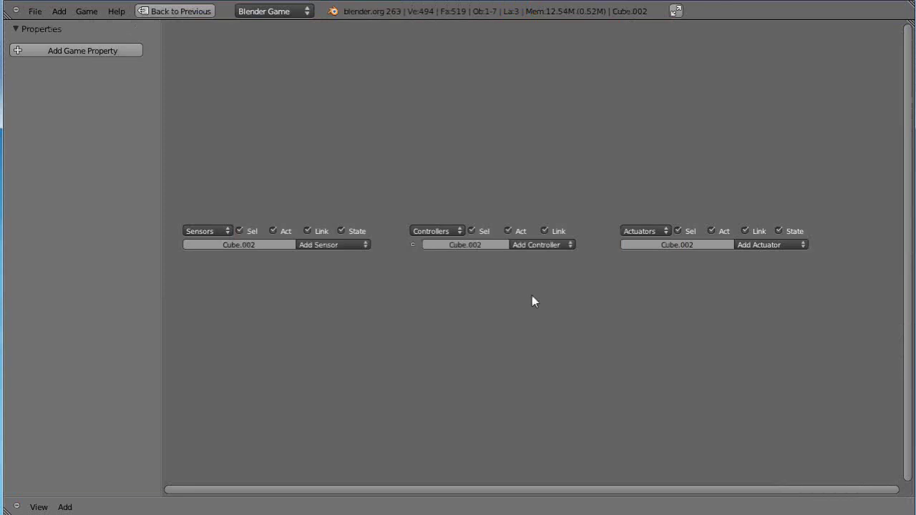
{"action": "scroll", "coordinate": [532, 296], "scroll_direction": "up", "scroll_amount": 2}
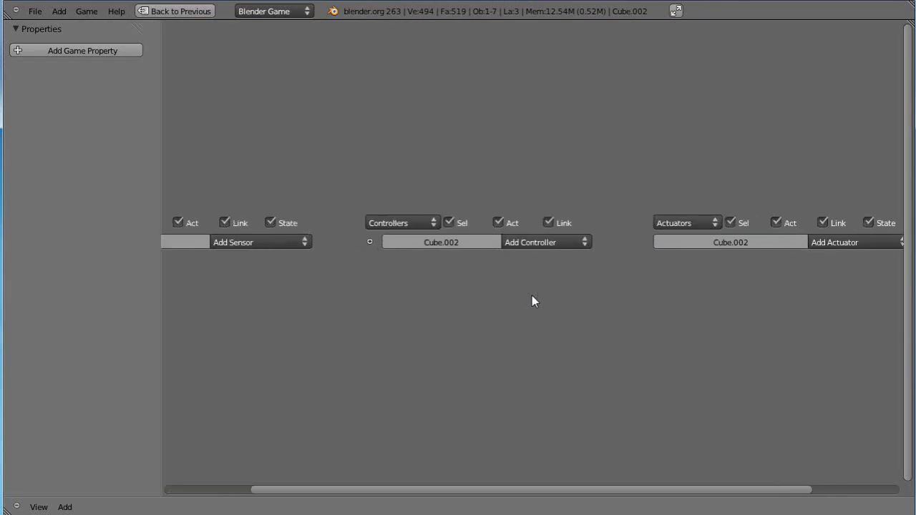
{"action": "scroll", "coordinate": [511, 307], "scroll_direction": "down", "scroll_amount": 2}
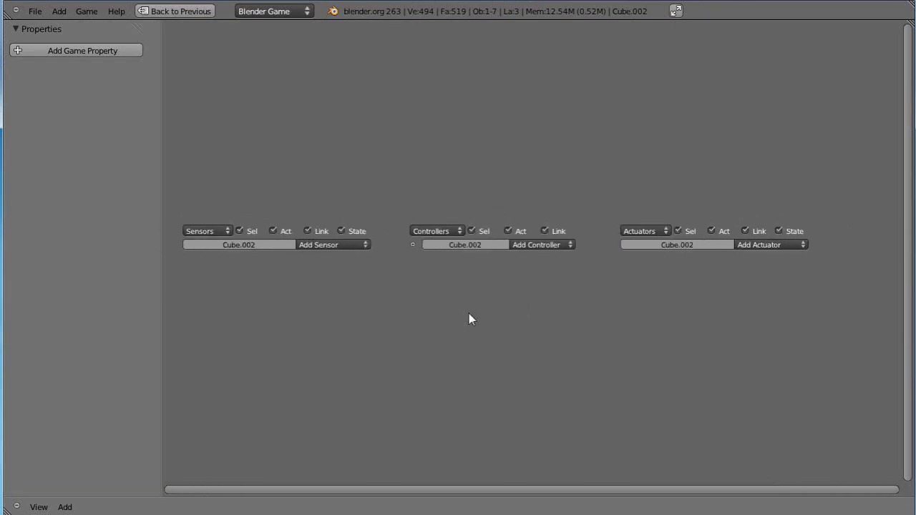
{"action": "middle_click_drag", "start_coordinate": [469, 315], "coordinate": [517, 305]}
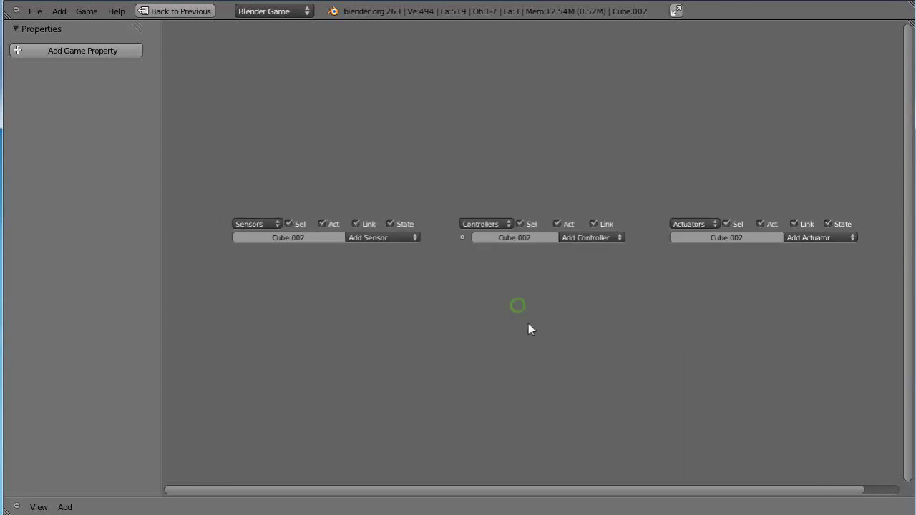
{"action": "scroll", "coordinate": [529, 326], "scroll_direction": "up", "scroll_amount": 1}
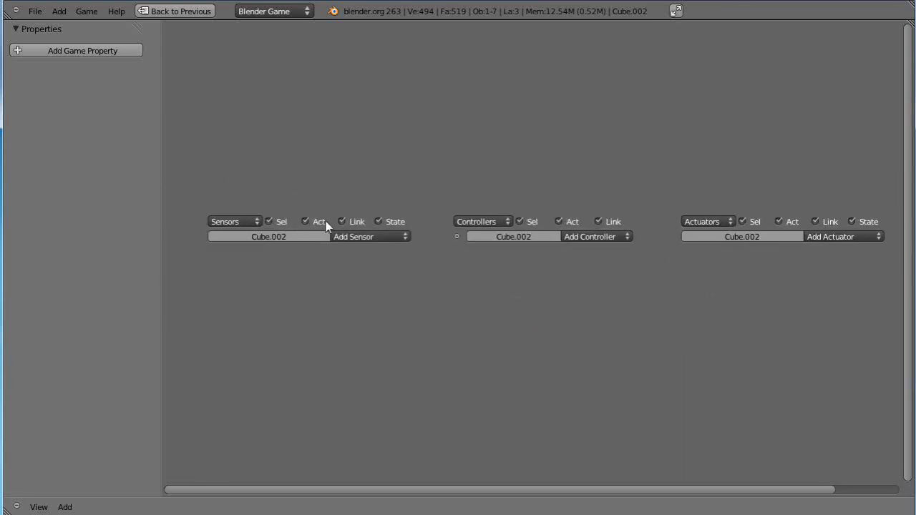
{"action": "middle_click_drag", "start_coordinate": [399, 279], "coordinate": [406, 221]}
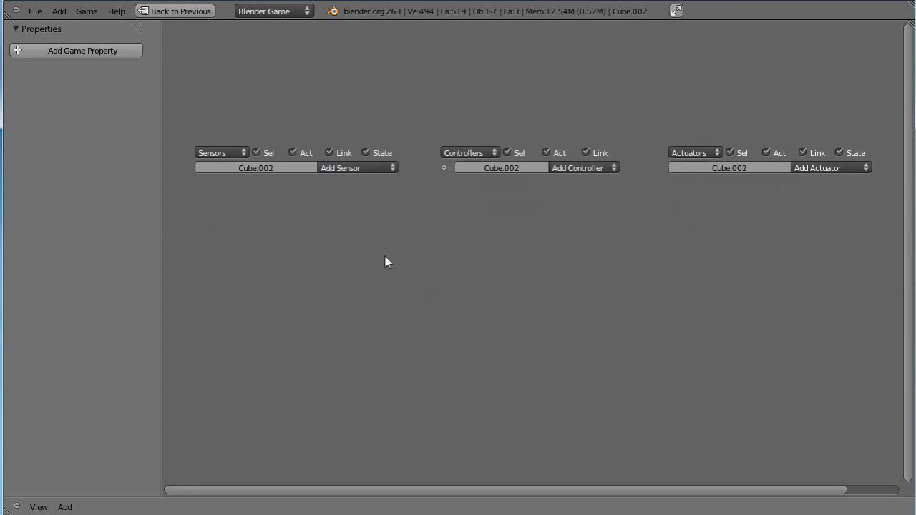
- Add two Keyboard sensors, Keyboard and Keyboard1, to Cube.002
{"action": "left_click", "coordinate": [351, 171]}
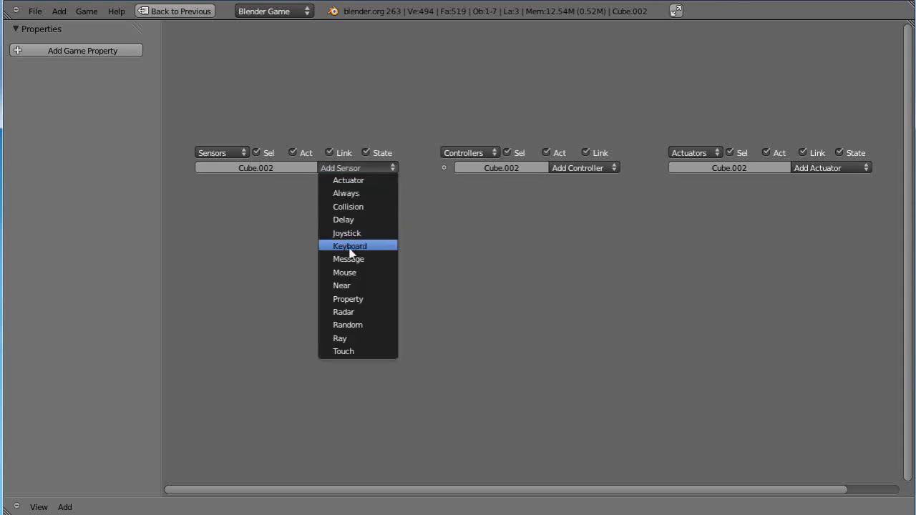
{"action": "left_click", "coordinate": [349, 246]}
{"action": "left_click", "coordinate": [348, 168]}
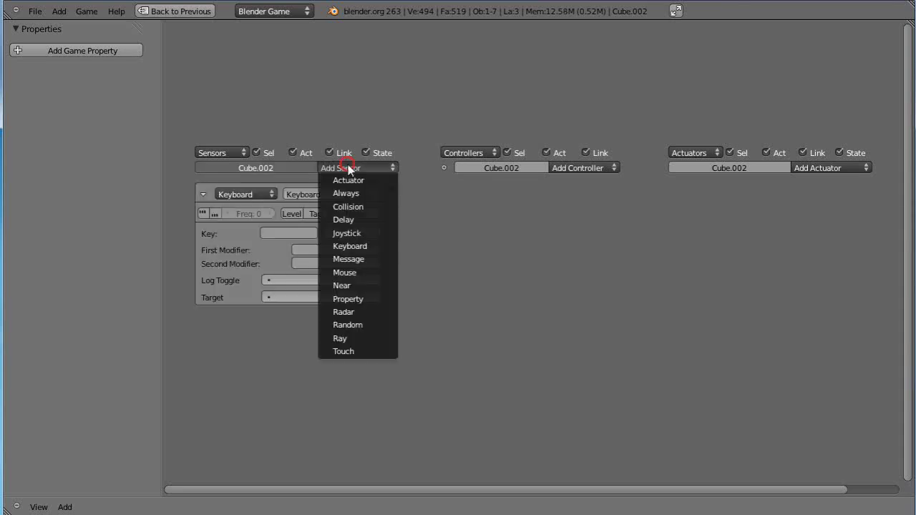
{"action": "left_click", "coordinate": [350, 246]}
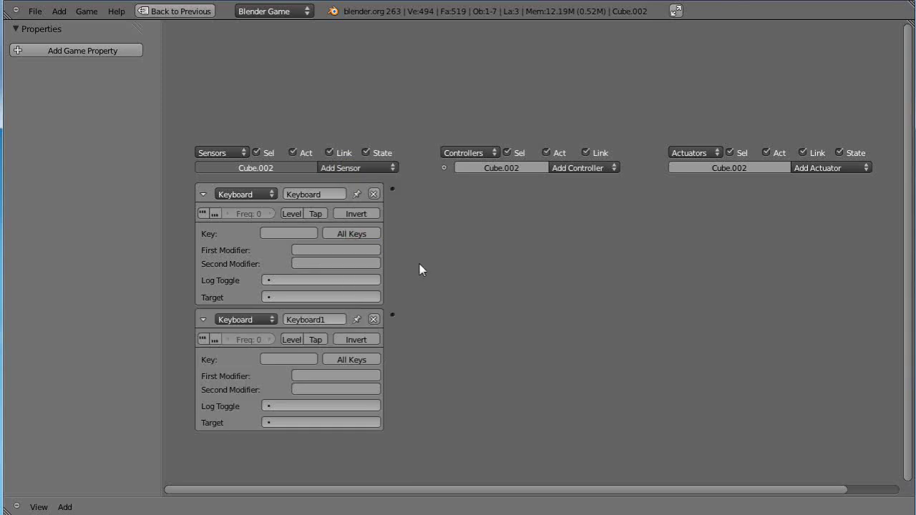
- Assign Left Arrow to the Keyboard sensor and Right Arrow to Keyboard1
{"action": "left_click", "coordinate": [281, 235]}
{"action": "key", "text": "Left"}
{"action": "left_click", "coordinate": [289, 360]}
{"action": "key", "text": "Right"}
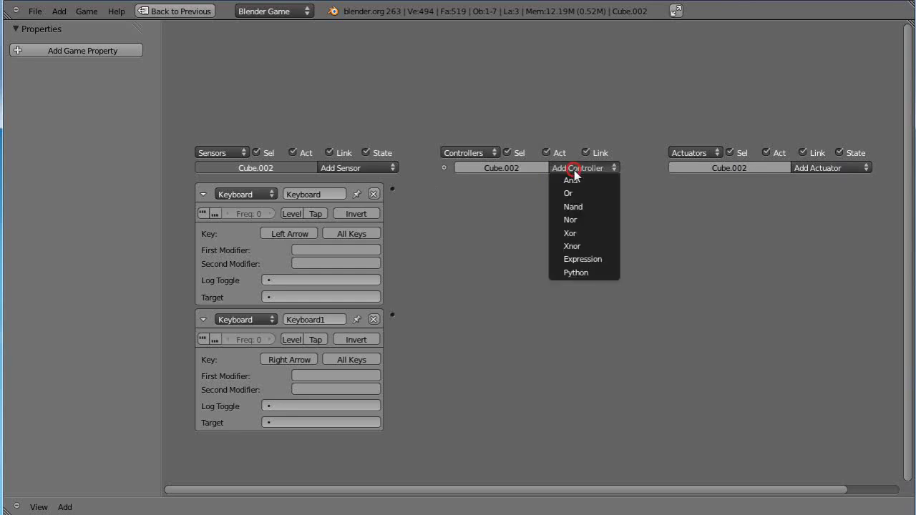
- Add And and And1 controllers, wiring Keyboard to And and Keyboard1 to And1
{"action": "left_click", "coordinate": [576, 185]}
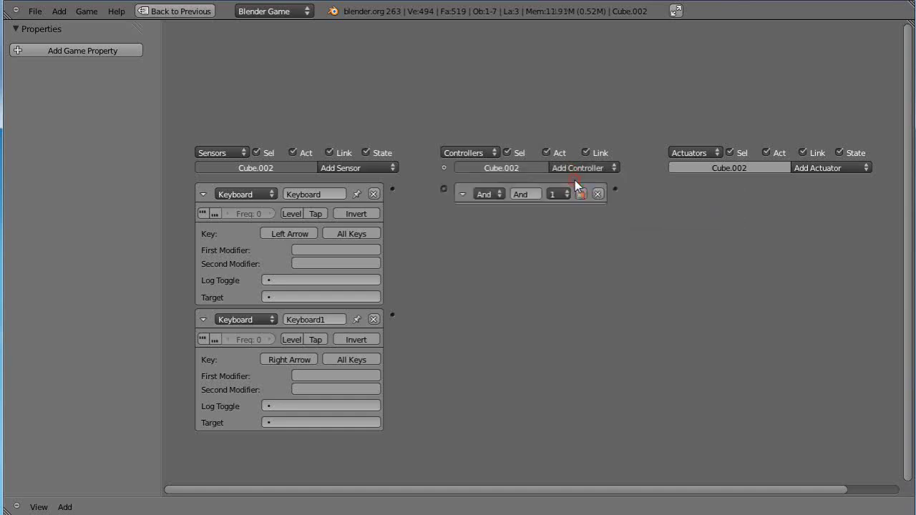
{"action": "left_click", "coordinate": [583, 165]}
{"action": "left_click", "coordinate": [576, 182]}
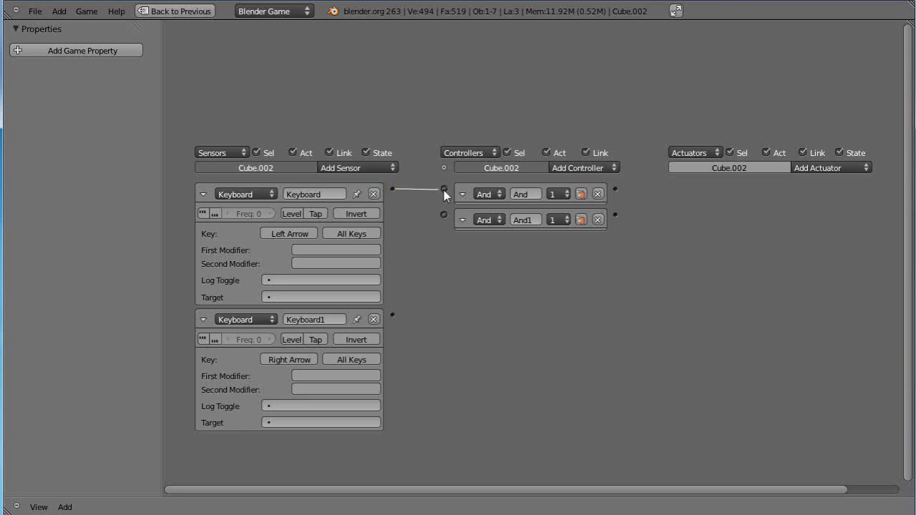
{"action": "left_click_drag", "start_coordinate": [444, 191], "coordinate": [444, 190]}
{"action": "left_click_drag", "start_coordinate": [392, 316], "coordinate": [444, 215]}
- Add Motion and Motion1 actuators, wiring And to Motion and And1 to Motion1
{"action": "left_click", "coordinate": [830, 169]}
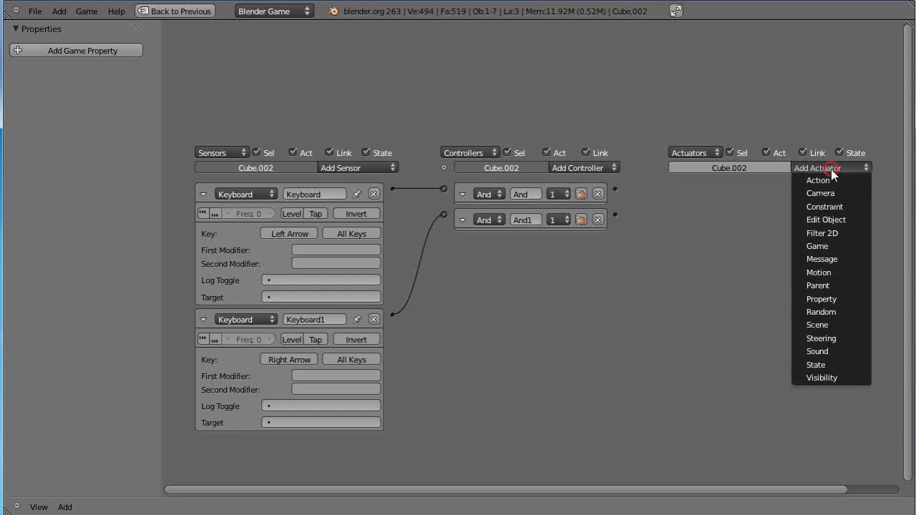
{"action": "left_click", "coordinate": [821, 276]}
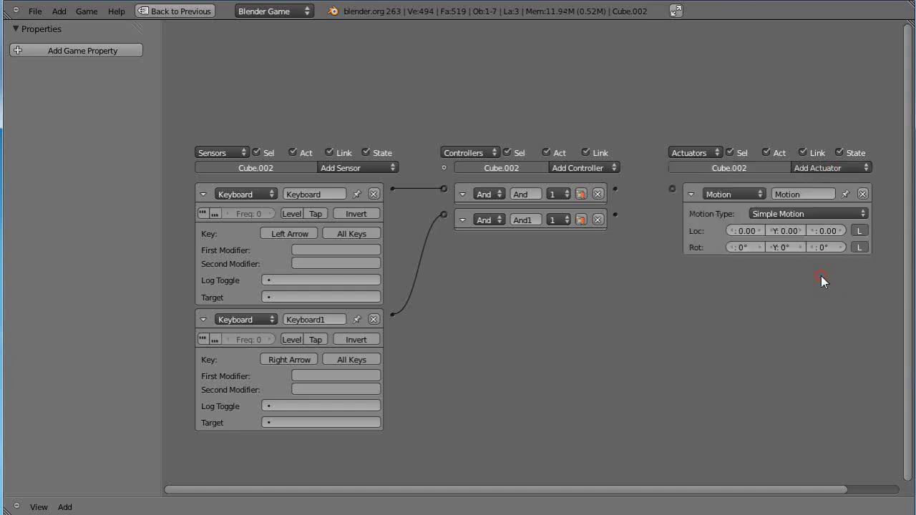
{"action": "left_click", "coordinate": [817, 169]}
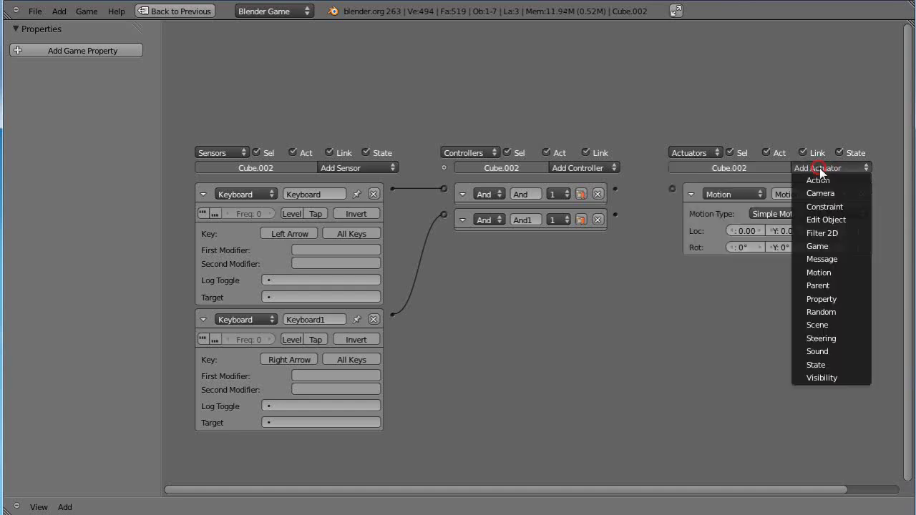
{"action": "left_click", "coordinate": [821, 273]}
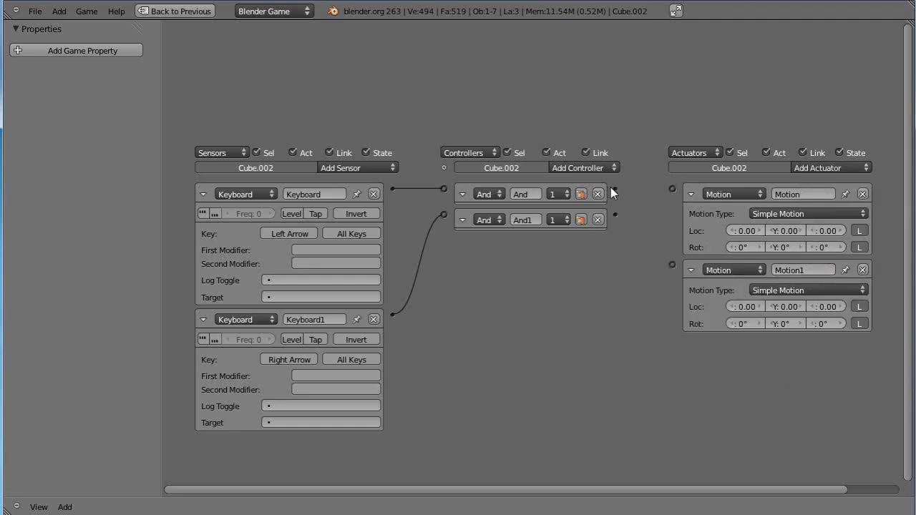
{"action": "left_click_drag", "start_coordinate": [614, 189], "coordinate": [671, 189]}
{"action": "left_click_drag", "start_coordinate": [614, 214], "coordinate": [673, 266]}
- Set Motion's Loc X to -0.20 and Motion1's Loc X to 0.20
{"action": "left_click", "coordinate": [743, 231]}
{"action": "type", "text": "-"}
{"action": "type", "text": "2"}
{"action": "key", "text": "Return"}
{"action": "left_click", "coordinate": [747, 306]}
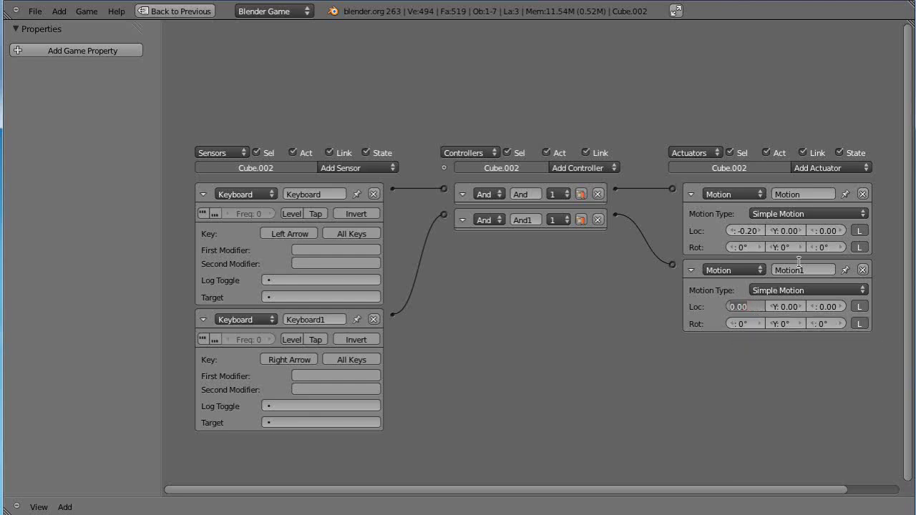
{"action": "type", "text": "2"}
{"action": "key", "text": "Return"}
- Restore the multi-area layout with Ctrl+Up and choose the Default screen layout
{"action": "key", "text": "ctrl+Up"}
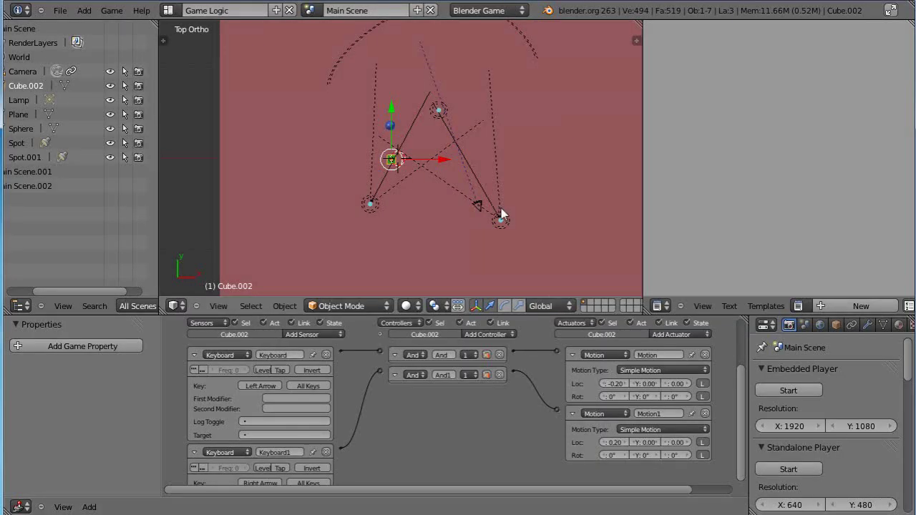
{"action": "left_click", "coordinate": [167, 10]}
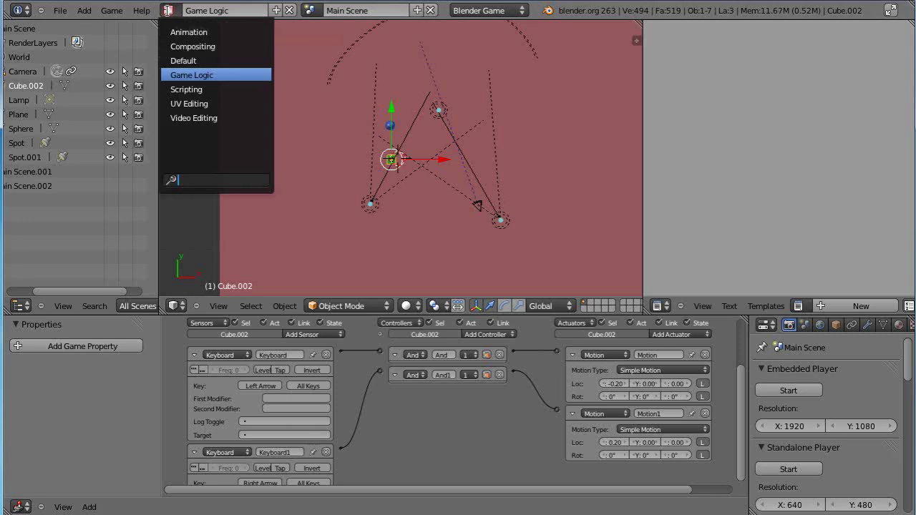
{"action": "left_click", "coordinate": [181, 64]}
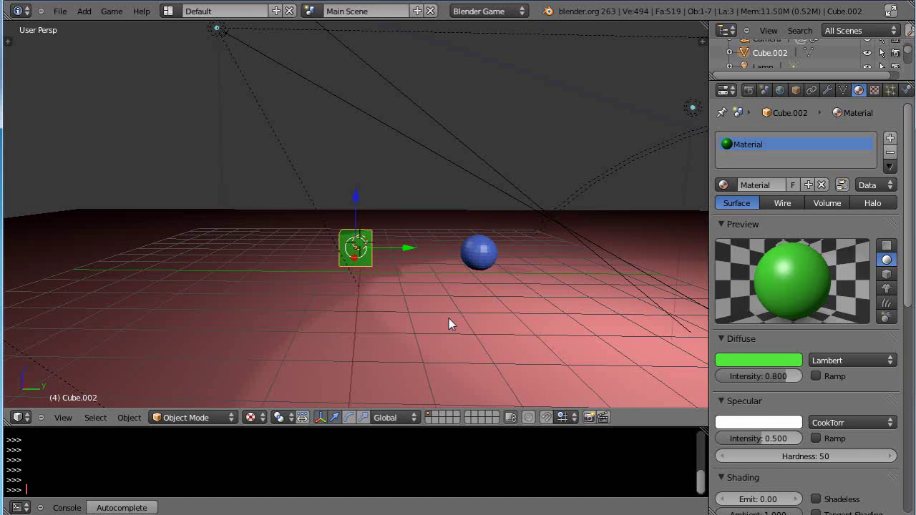
- Run the game with P, nudge the cube with the Down and Up arrows, then exit with Esc
{"action": "key", "text": "p"}
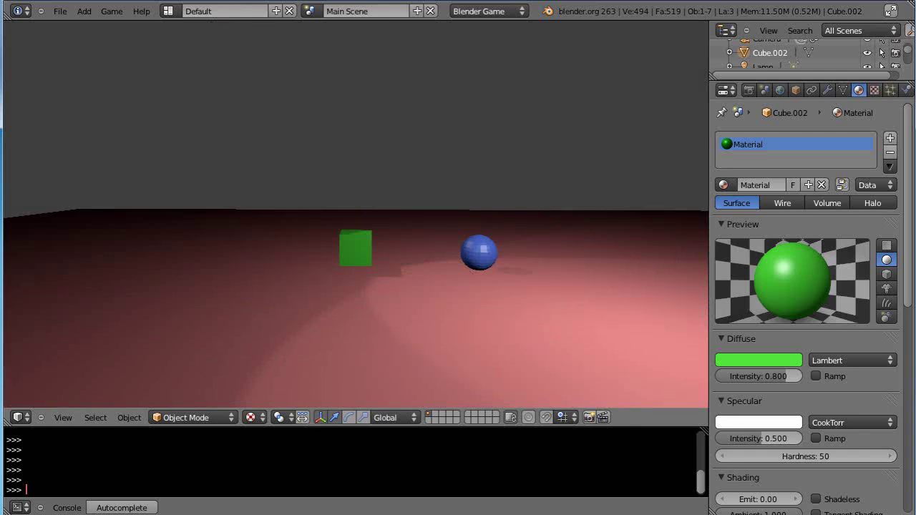
{"action": "key", "text": "Down"}
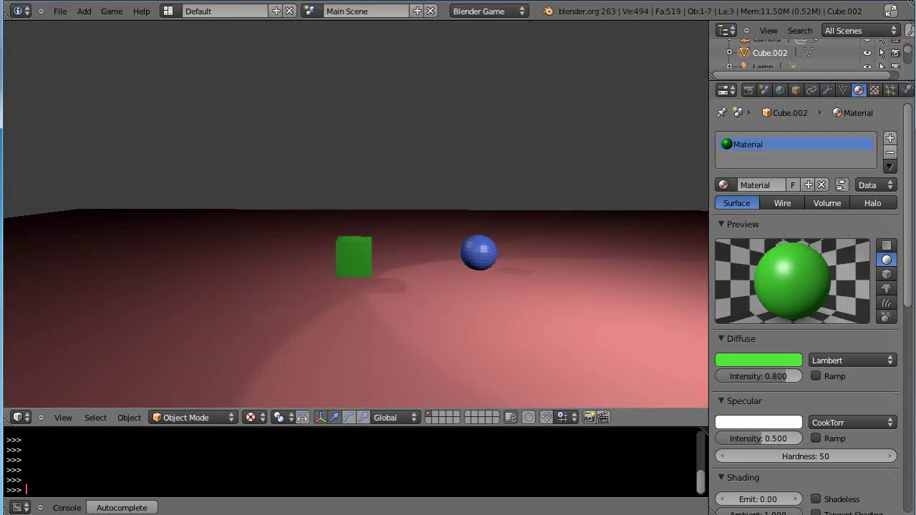
{"action": "key", "text": "Up"}
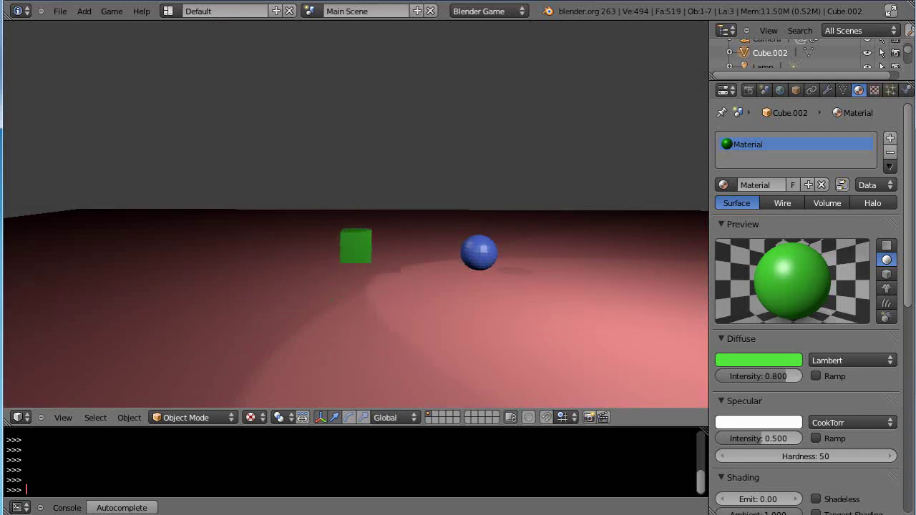
{"action": "key", "text": "Down"}
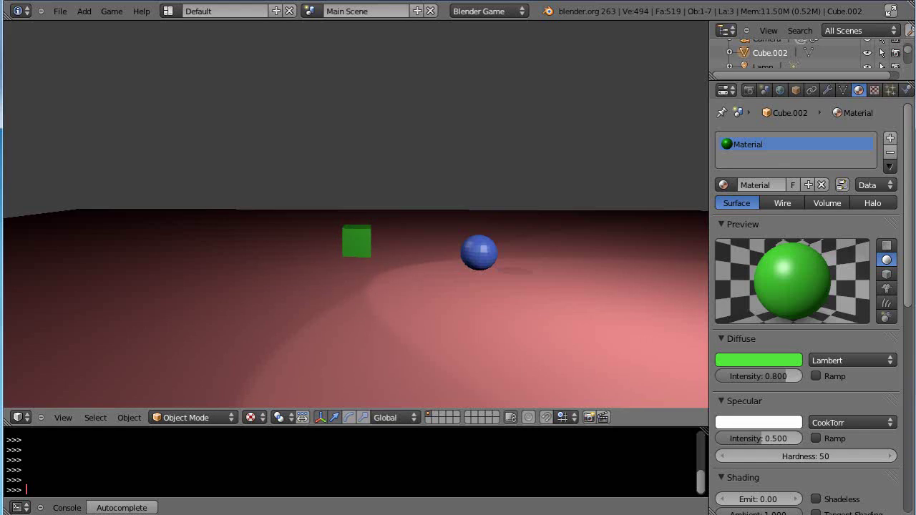
{"action": "key", "text": "Escape"}
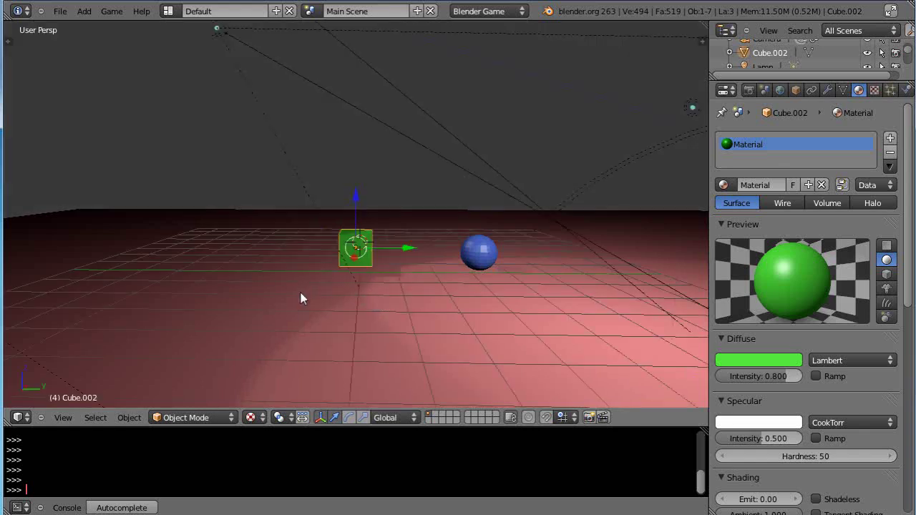
- Move the blue sphere to the right along the X axis
{"action": "middle_click_drag", "start_coordinate": [277, 327], "coordinate": [345, 328]}
{"action": "scroll", "coordinate": [348, 303], "scroll_direction": "up", "scroll_amount": 4}
{"action": "scroll", "coordinate": [282, 322], "scroll_direction": "down", "scroll_amount": 3}
{"action": "middle_click_drag", "start_coordinate": [282, 321], "coordinate": [363, 343]}
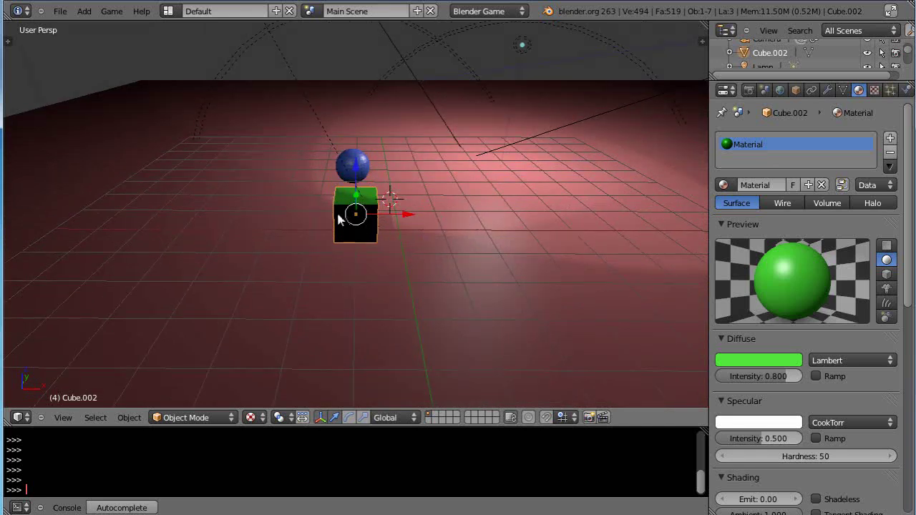
{"action": "right_click", "coordinate": [362, 167]}
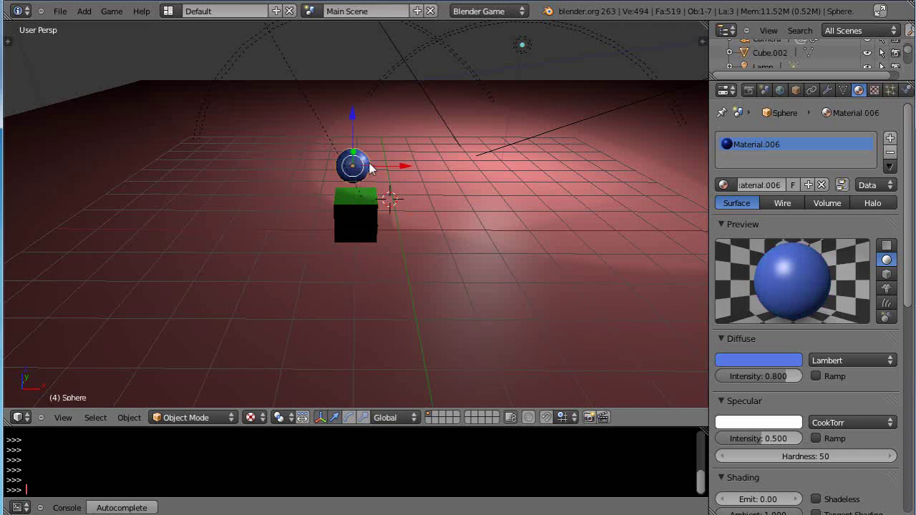
{"action": "left_click_drag", "start_coordinate": [403, 169], "coordinate": [591, 194]}
- Slide the green cube along X so it rests left of the sphere
{"action": "right_click", "coordinate": [364, 221]}
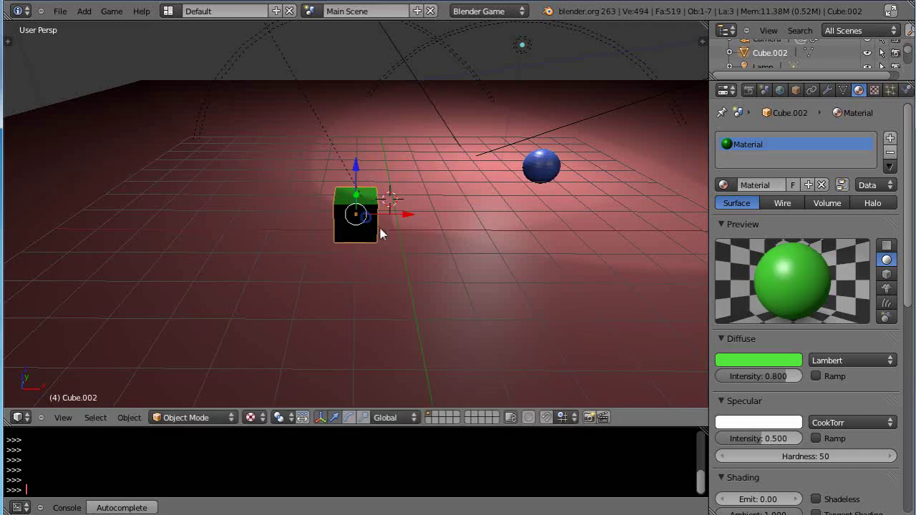
{"action": "middle_click_drag", "start_coordinate": [398, 253], "coordinate": [399, 207]}
{"action": "left_click_drag", "start_coordinate": [399, 207], "coordinate": [496, 170]}
{"action": "middle_click_drag", "start_coordinate": [460, 279], "coordinate": [472, 201]}
{"action": "left_click_drag", "start_coordinate": [447, 202], "coordinate": [508, 203]}
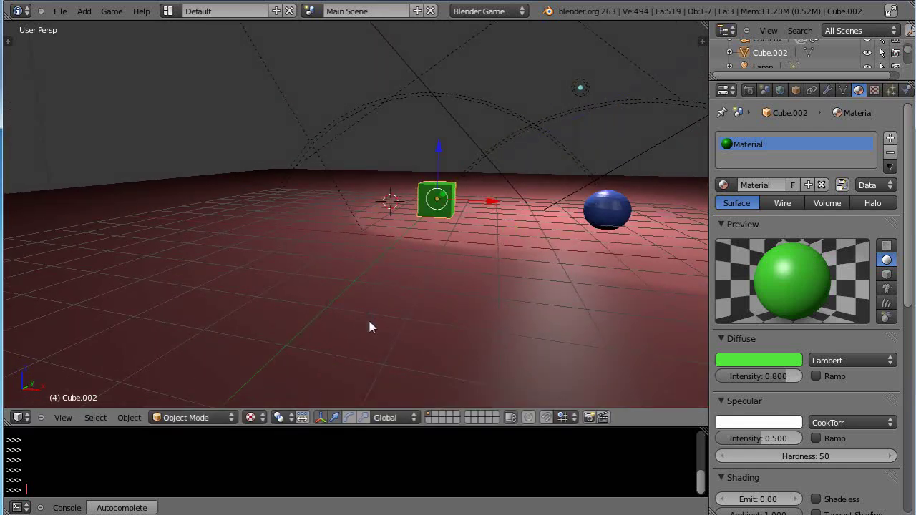
{"action": "middle_click_drag", "start_coordinate": [372, 327], "coordinate": [319, 374]}
{"action": "scroll", "coordinate": [319, 374], "scroll_direction": "up", "scroll_amount": 2}
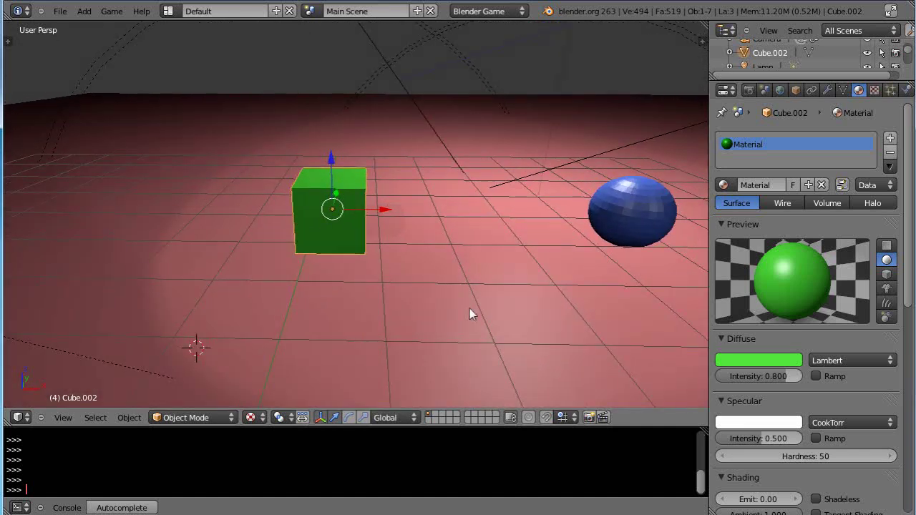
{"action": "middle_click_drag", "start_coordinate": [469, 308], "coordinate": [379, 319]}
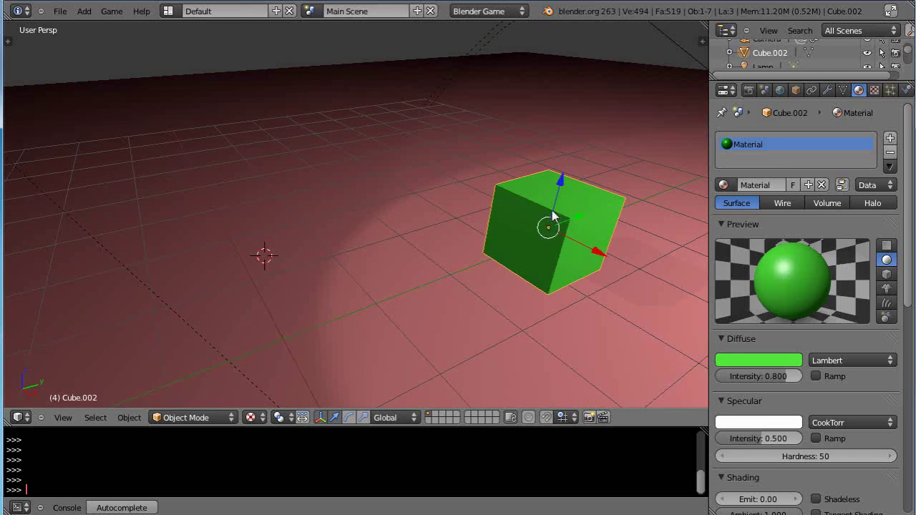
{"action": "mouse_move", "coordinate": [317, 291]}
{"action": "middle_mouse_down"}
{"action": "mouse_move", "coordinate": [273, 322]}
{"action": "mouse_move", "coordinate": [372, 317]}
{"action": "mouse_move", "coordinate": [372, 295]}
{"action": "mouse_move", "coordinate": [349, 305]}
{"action": "middle_mouse_up"}
{"action": "scroll", "coordinate": [350, 304], "scroll_direction": "up", "scroll_amount": 3}
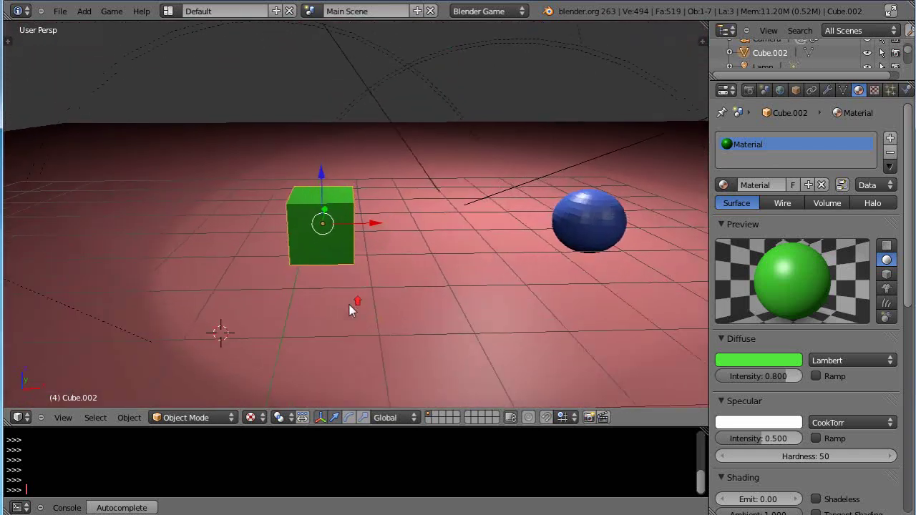
{"action": "scroll", "coordinate": [349, 305], "scroll_direction": "down", "scroll_amount": 2}
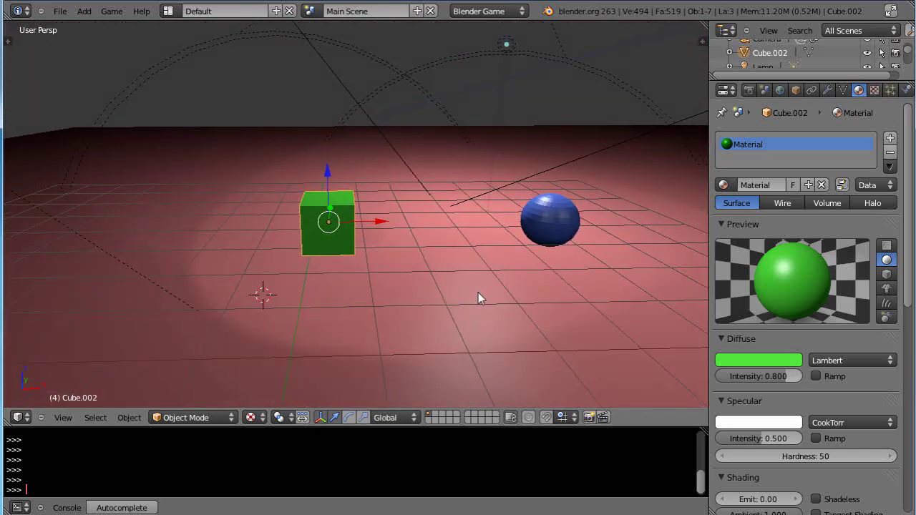
- Start the game with P and steer the cube left and right across the floor
{"action": "key", "text": "p"}
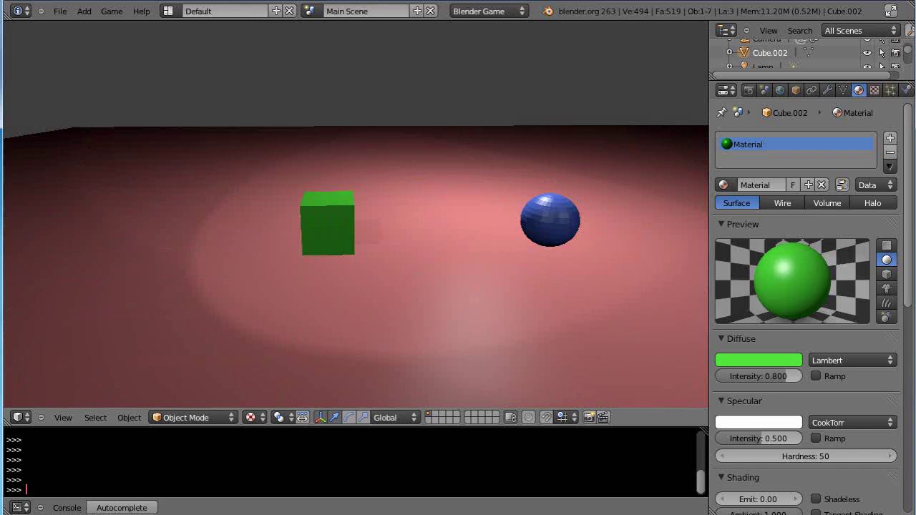
{"action": "key", "text": "Right"}
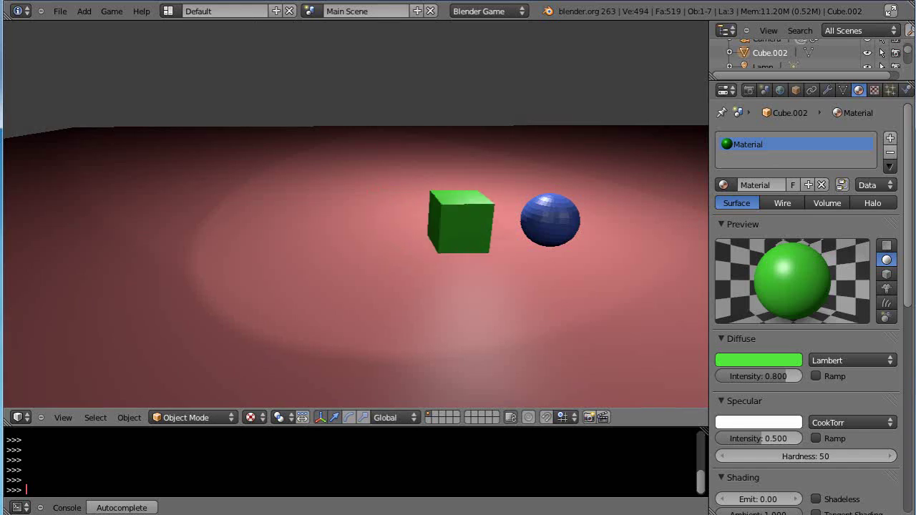
{"action": "key", "text": "Left"}
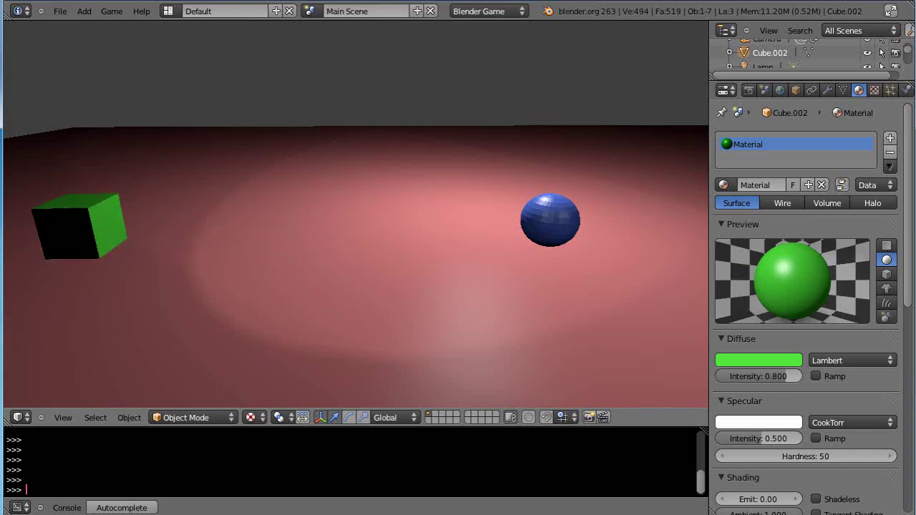
{"action": "key", "text": "Right"}
{"action": "key", "text": "Left"}
{"action": "key", "text": "Right"}
{"action": "key", "text": "Left"}
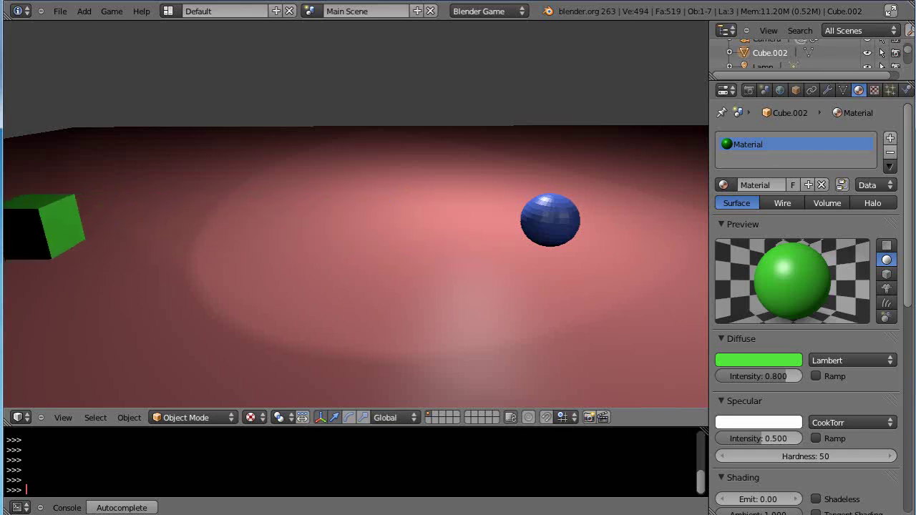
{"action": "key", "text": "Right"}
{"action": "key", "text": "Left"}
{"action": "key", "text": "Right"}
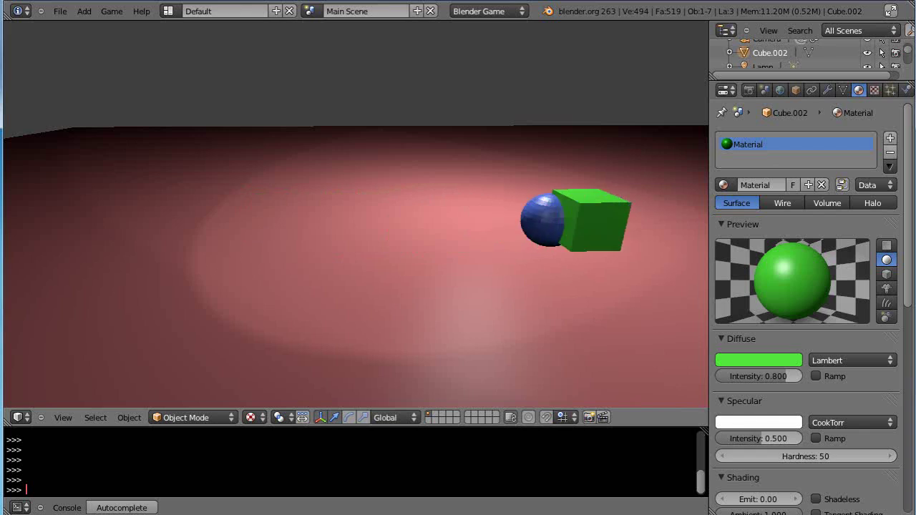
- Keep sliding the cube back and forth past the blue sphere with the Left/Right arrows
{"action": "key", "text": "Left"}
{"action": "key", "text": "Right"}
{"action": "key", "text": "Left"}
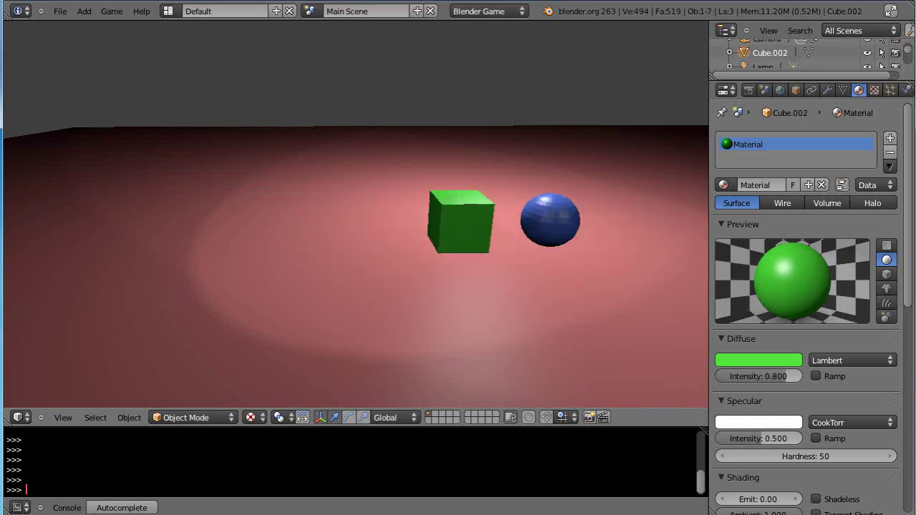
{"action": "key", "text": "Right"}
{"action": "key", "text": "Left"}
{"action": "key", "text": "Right"}
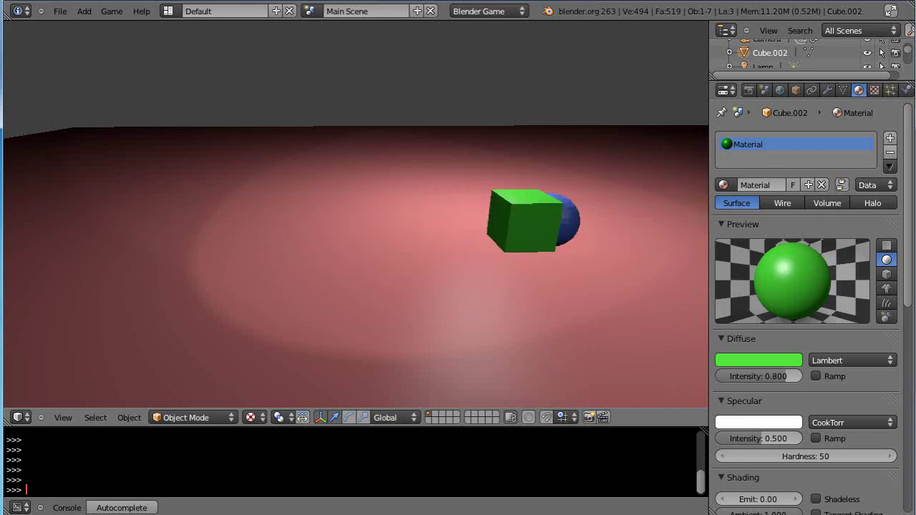
{"action": "key", "text": "Left"}
{"action": "key", "text": "Right"}
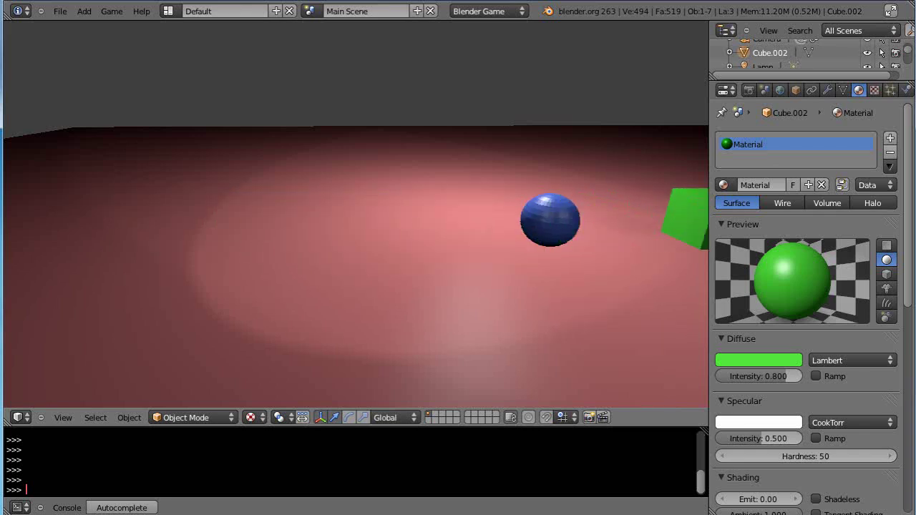
{"action": "key", "text": "Left"}
{"action": "key", "text": "Right"}
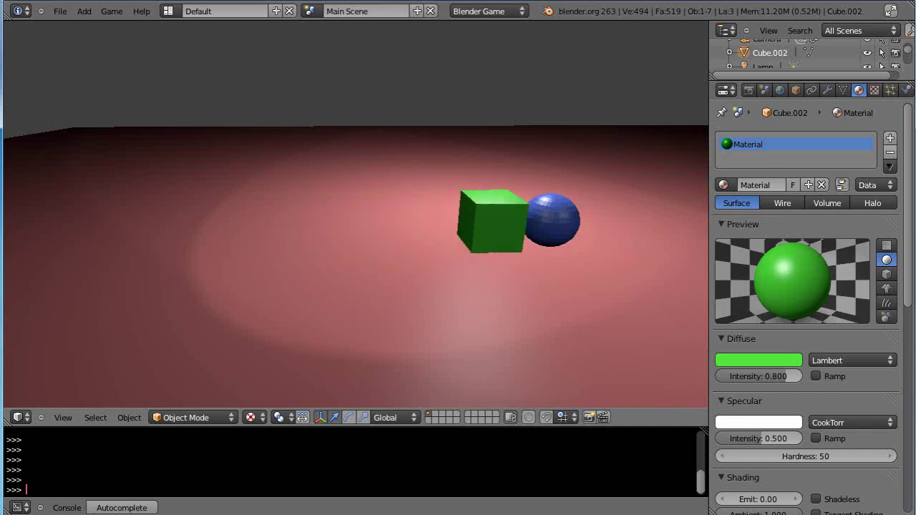
{"action": "key", "text": "Left"}
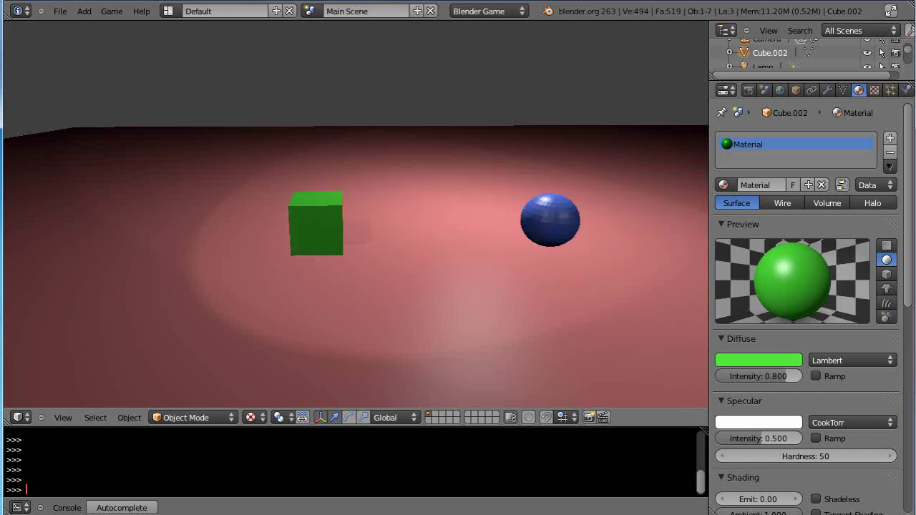